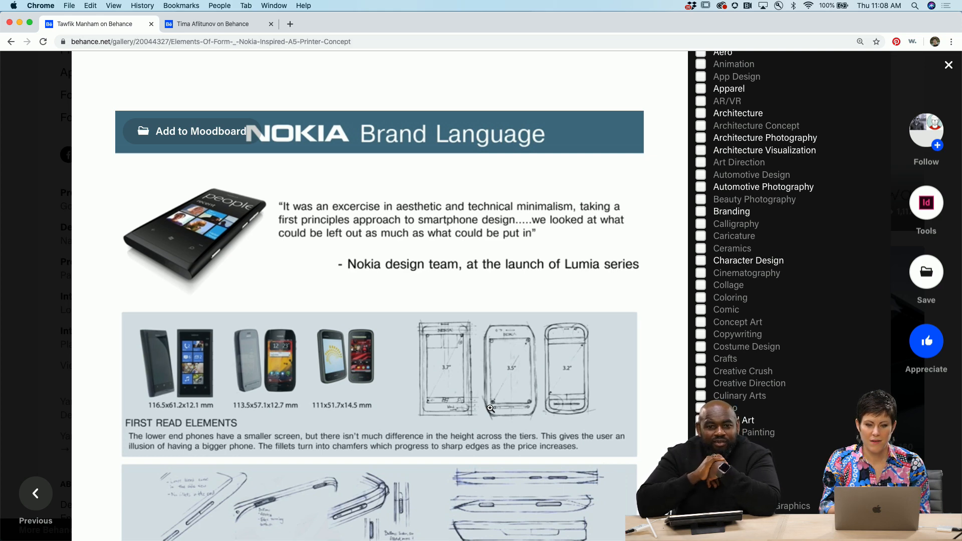
- Examine the Nokia Brand Language section of the printer concept project, from the first read elements through the three design tiers
scroll(491, 409, "down", 3)
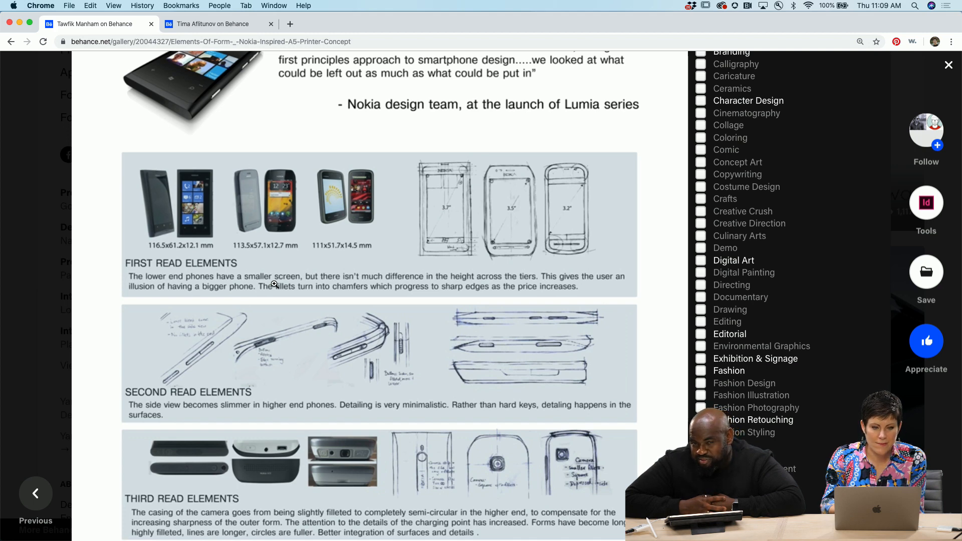
scroll(275, 284, "up", 5)
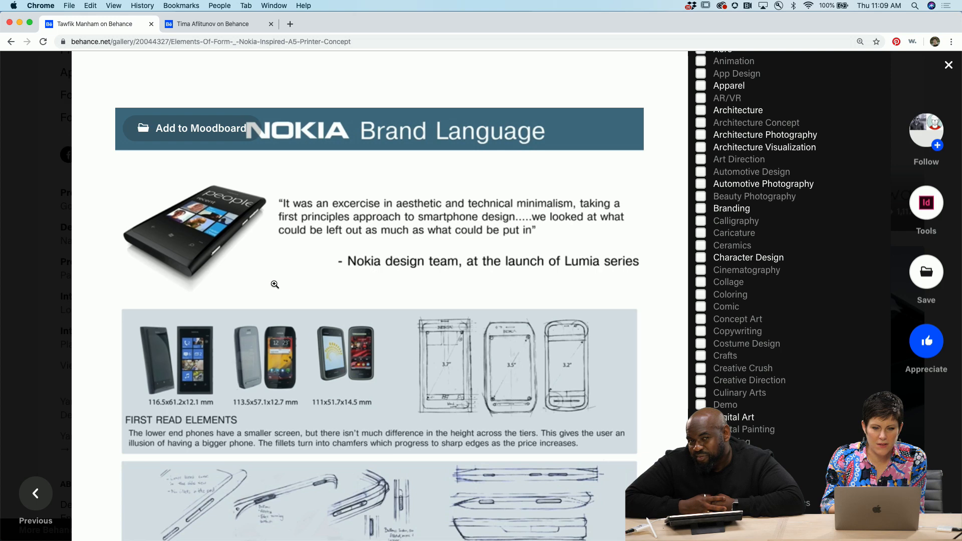
scroll(274, 284, "down", 8)
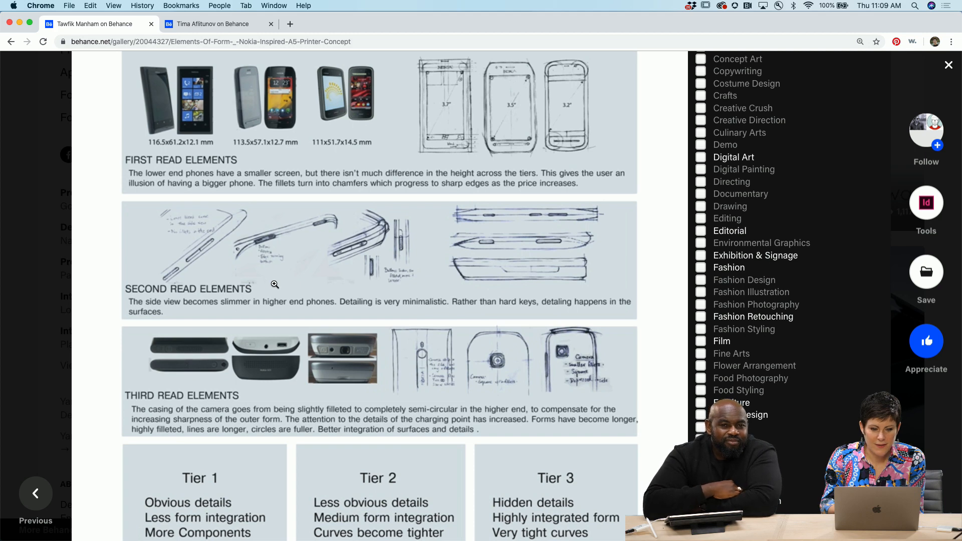
scroll(274, 284, "up", 1)
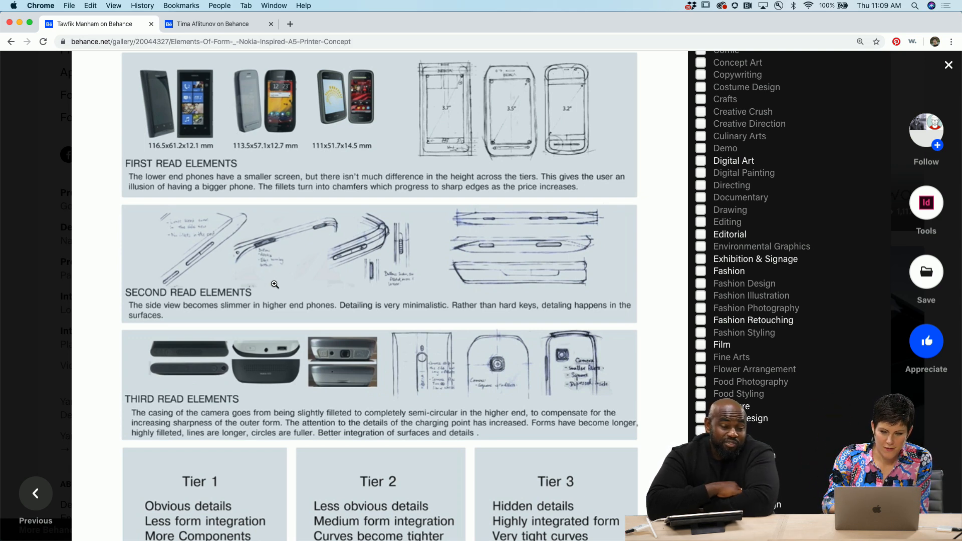
scroll(275, 284, "down", 2)
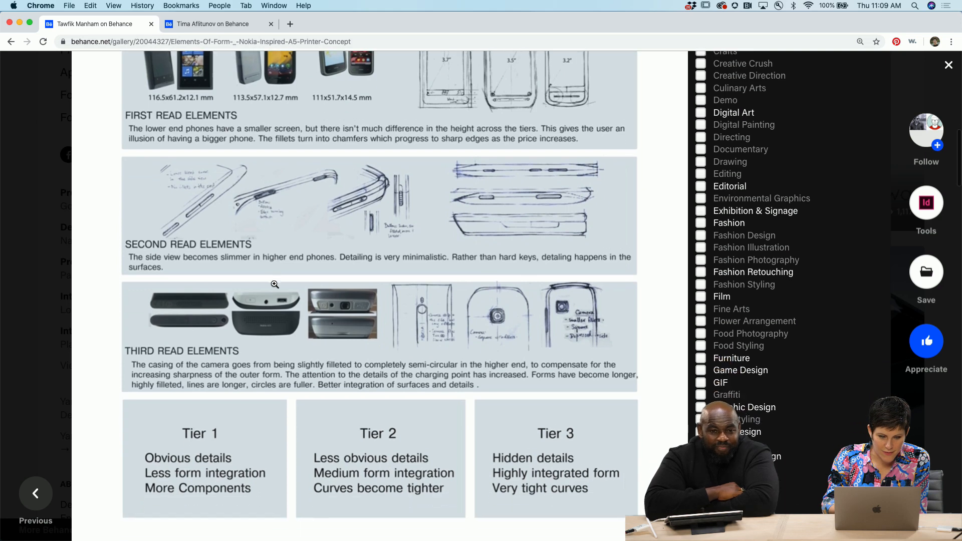
scroll(275, 284, "down", 3)
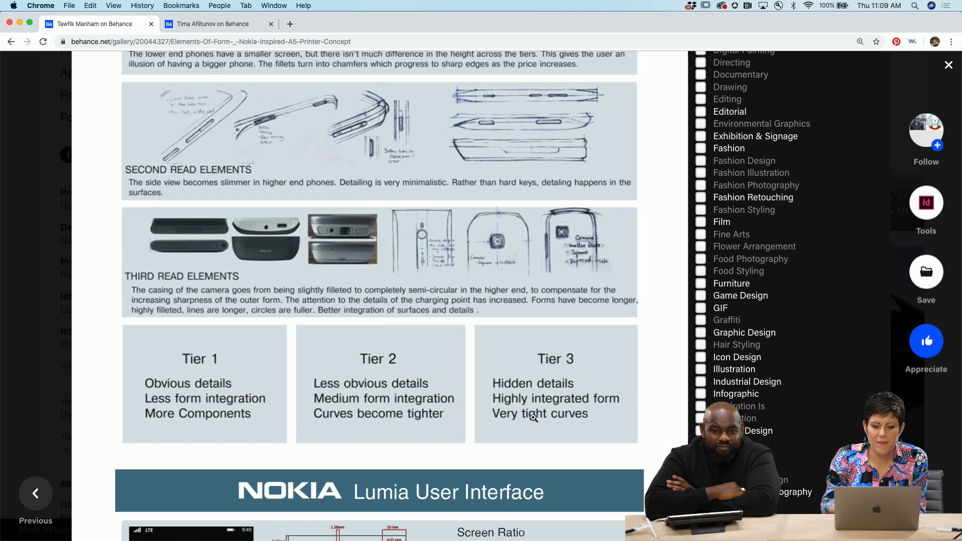
- Examine the Nokia Lumia User Interface section, including the screen ratio diagrams, icon shapes, typography and keyboard studies
scroll(533, 418, "down", 10)
scroll(534, 418, "down", 2)
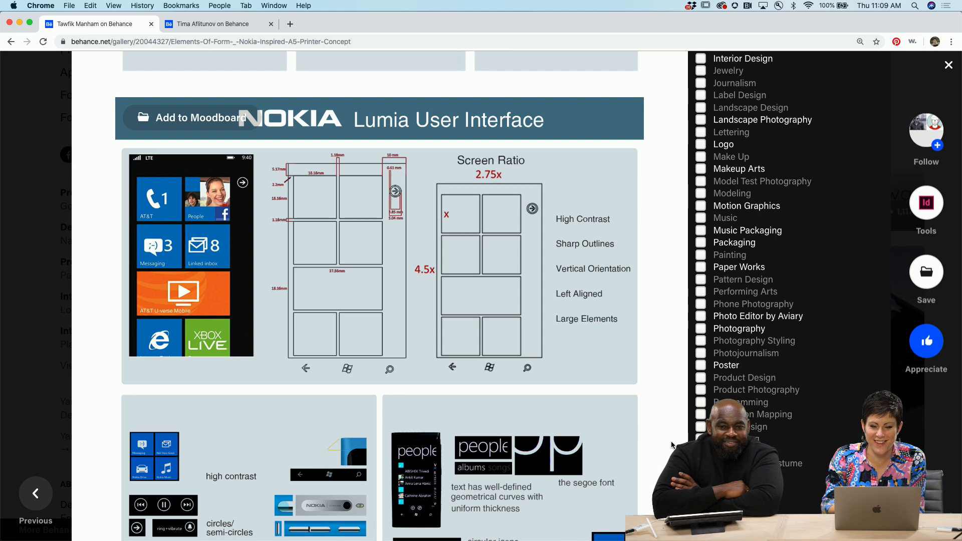
scroll(672, 445, "down", 2)
scroll(672, 444, "down", 3)
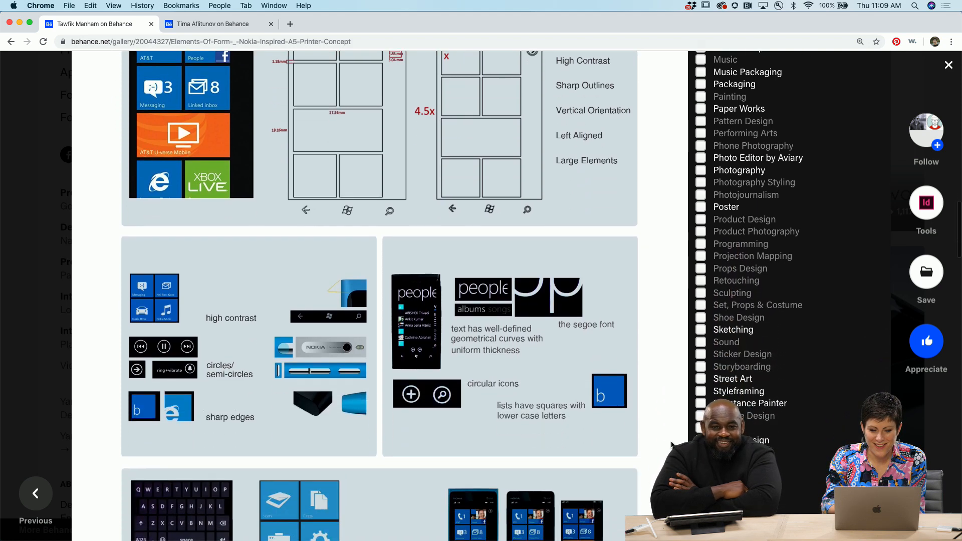
scroll(672, 445, "down", 5)
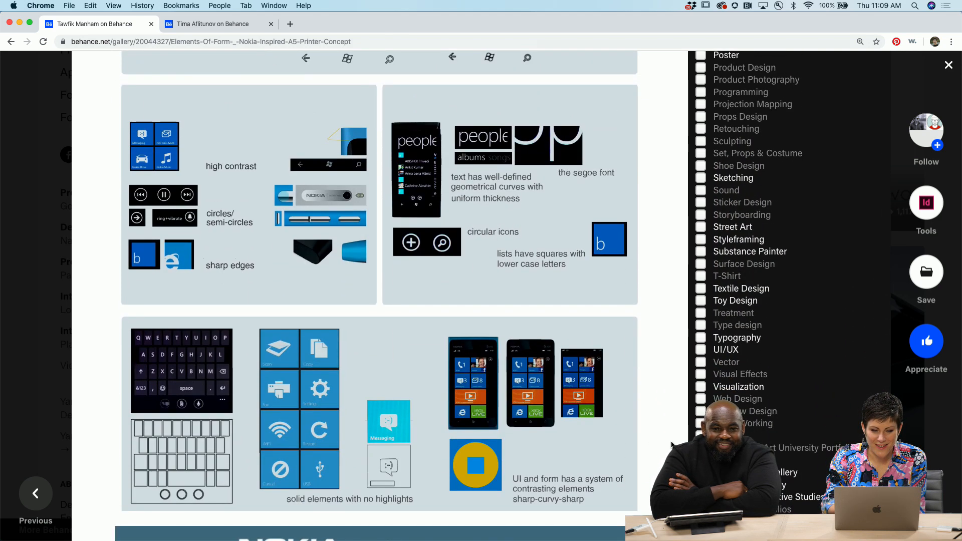
scroll(671, 445, "down", 1)
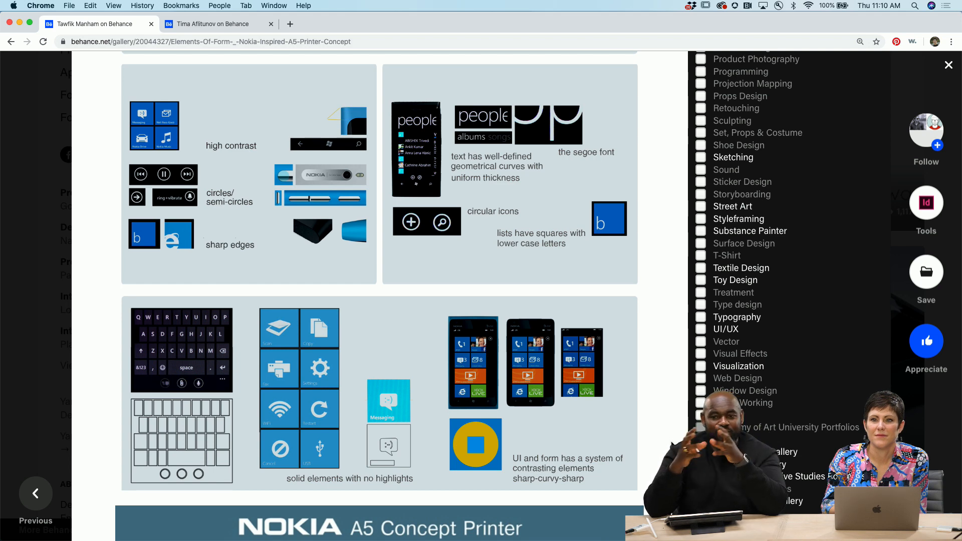
scroll(674, 444, "down", 1)
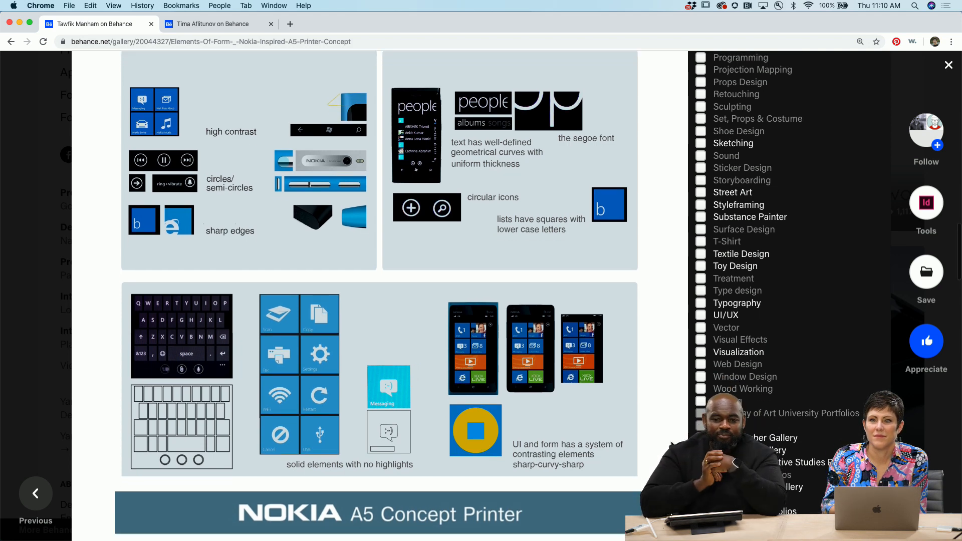
- Review the Nokia A5 Concept Printer section, from the Lumia 800 sketches and tiered form models to the final printer rendering
scroll(381, 300, "down", 10)
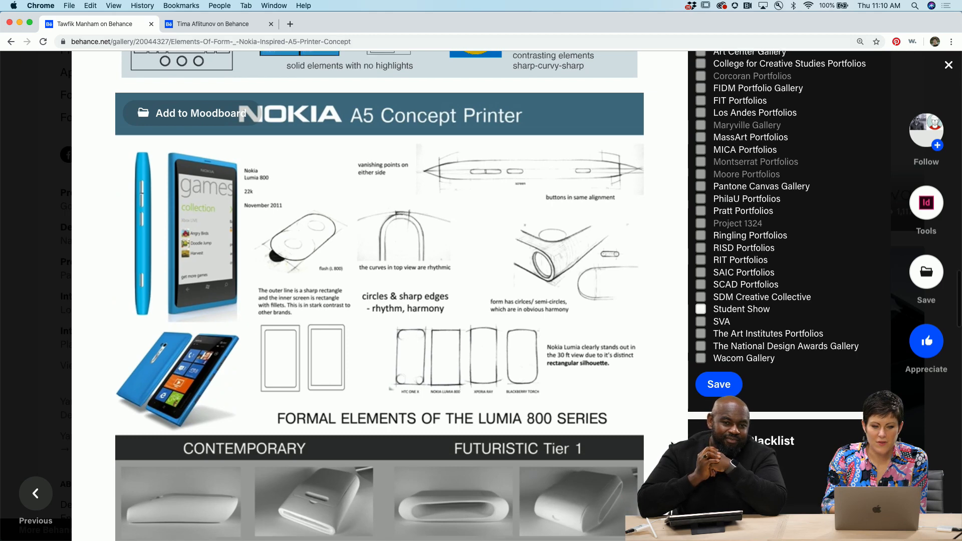
scroll(381, 301, "down", 1)
scroll(381, 301, "down", 4)
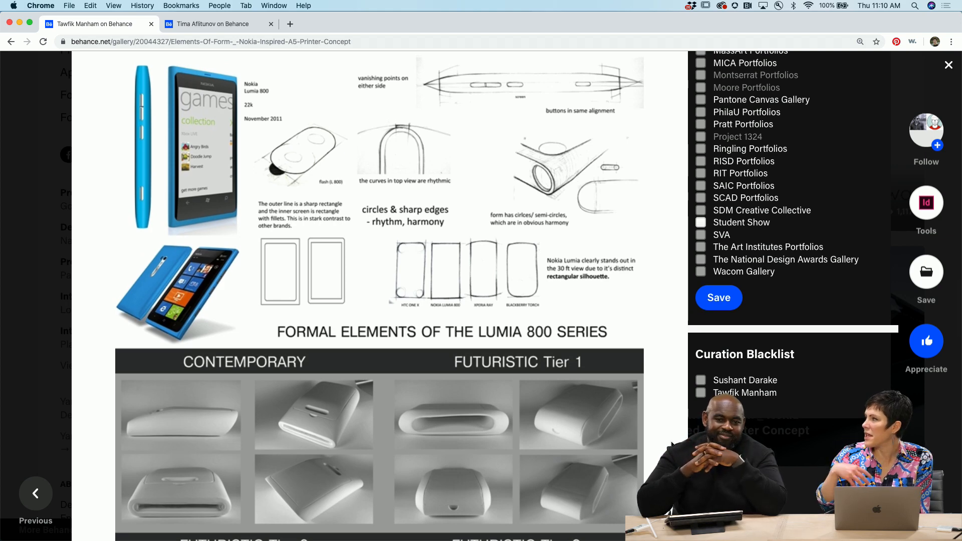
scroll(672, 444, "down", 10)
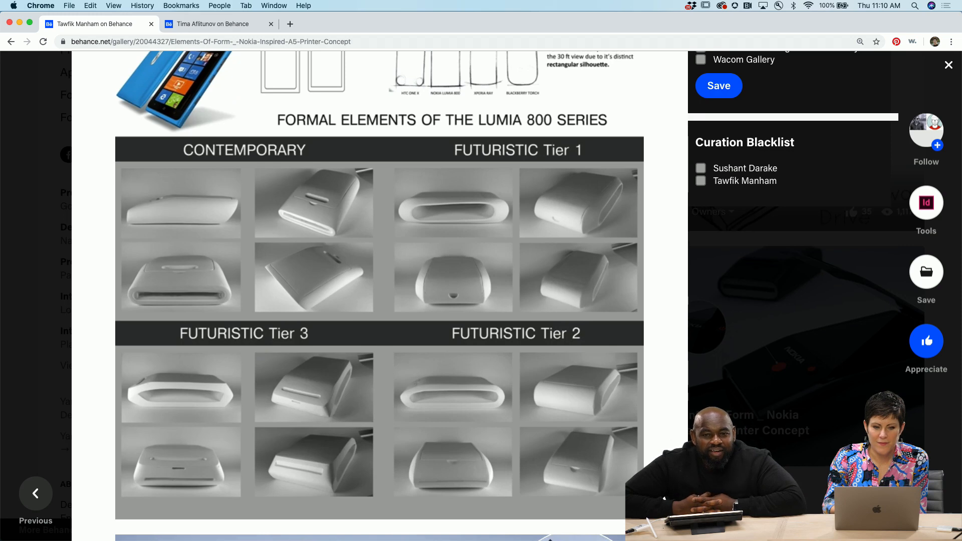
scroll(672, 445, "up", 7)
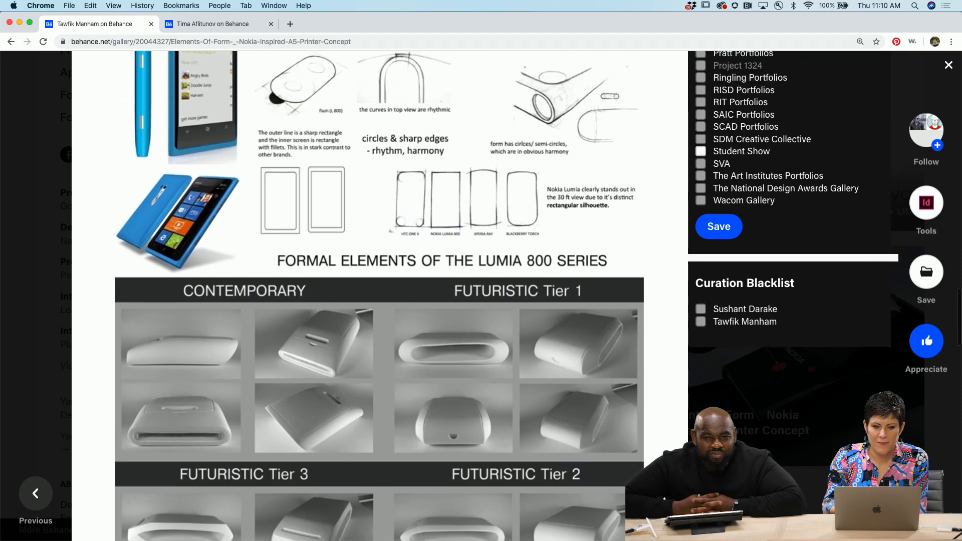
scroll(672, 445, "up", 4)
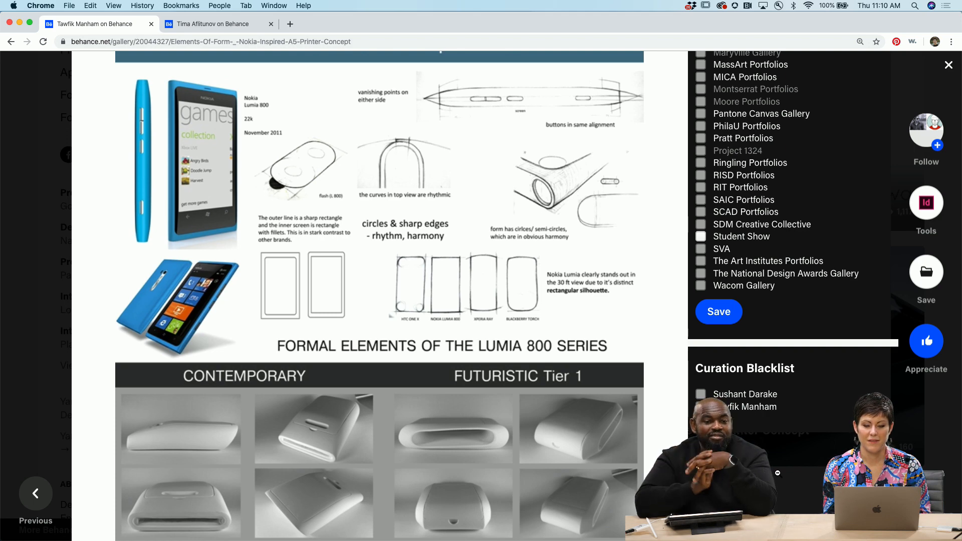
scroll(777, 473, "down", 5)
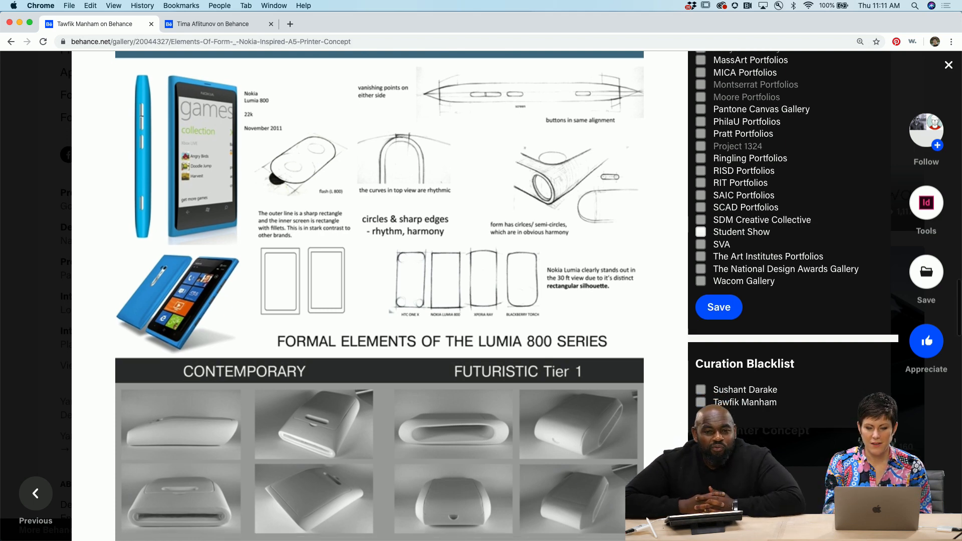
scroll(381, 296, "down", 2)
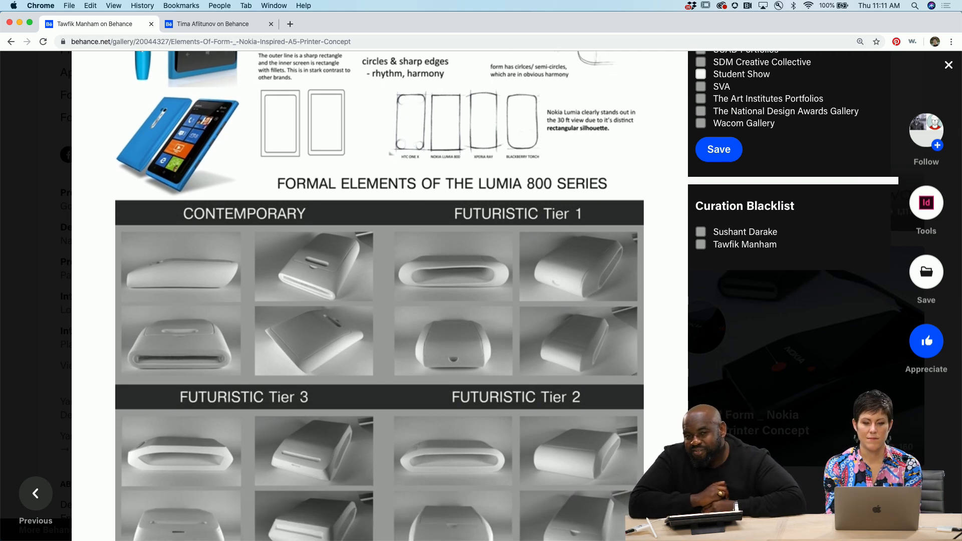
scroll(381, 296, "down", 3)
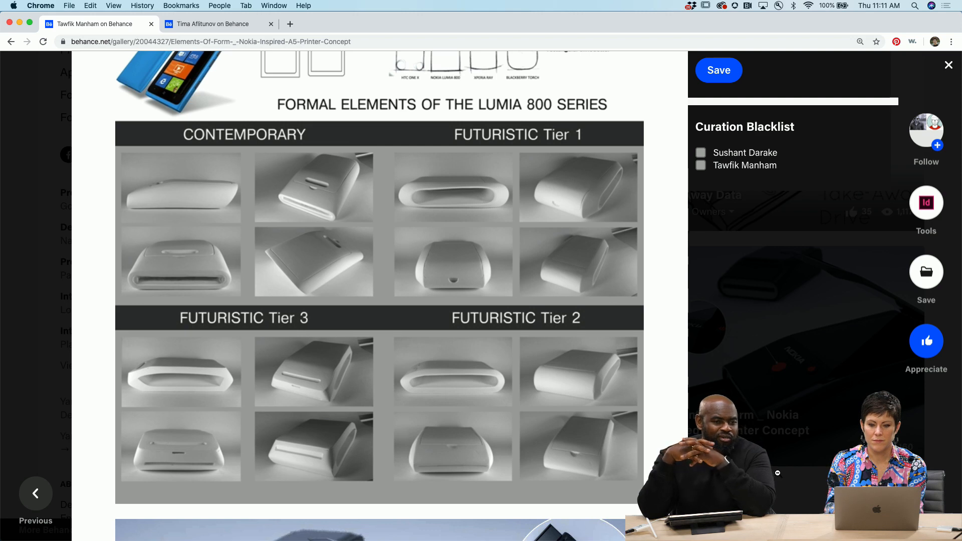
scroll(777, 474, "down", 3)
scroll(777, 473, "down", 2)
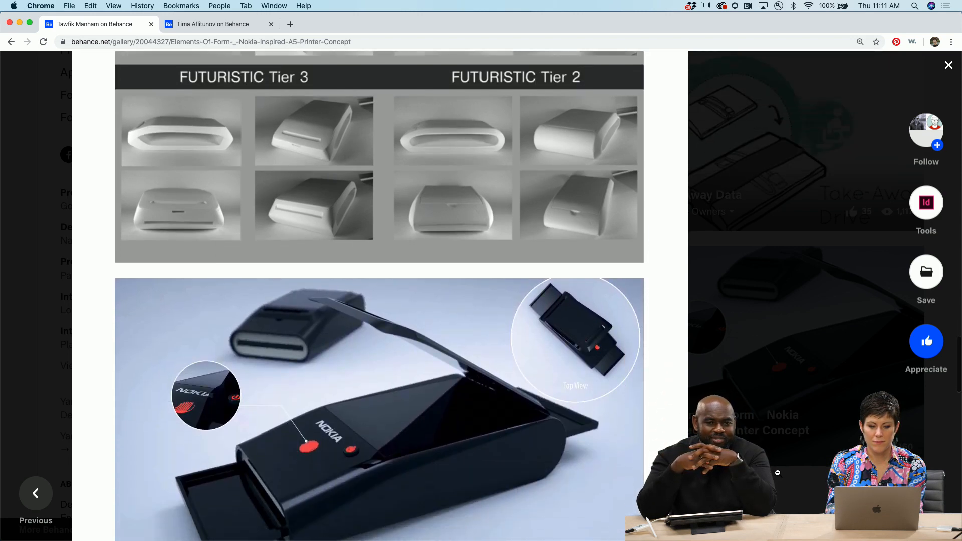
scroll(777, 474, "down", 2)
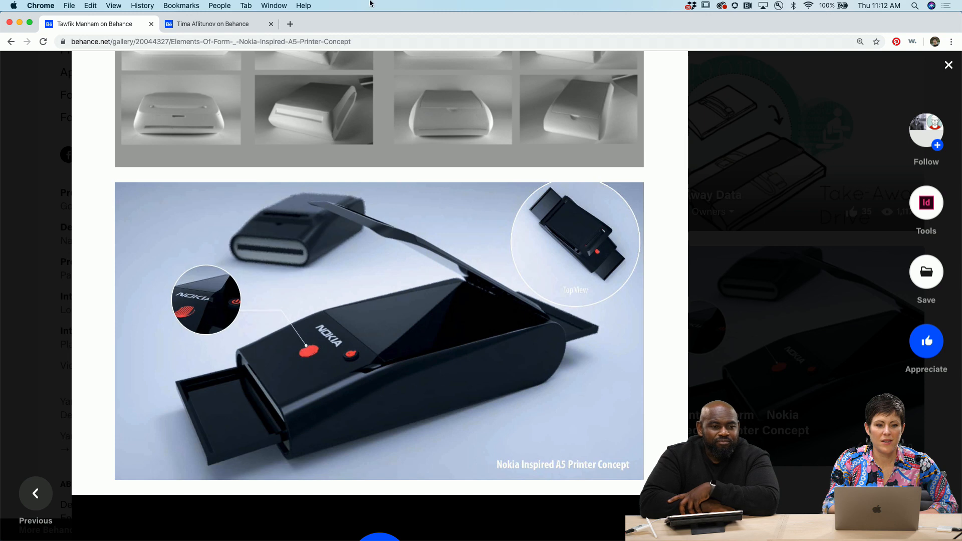
- Switch to the illustrator's already open Behance profile and open the Residency & Murals project
left_click(194, 25)
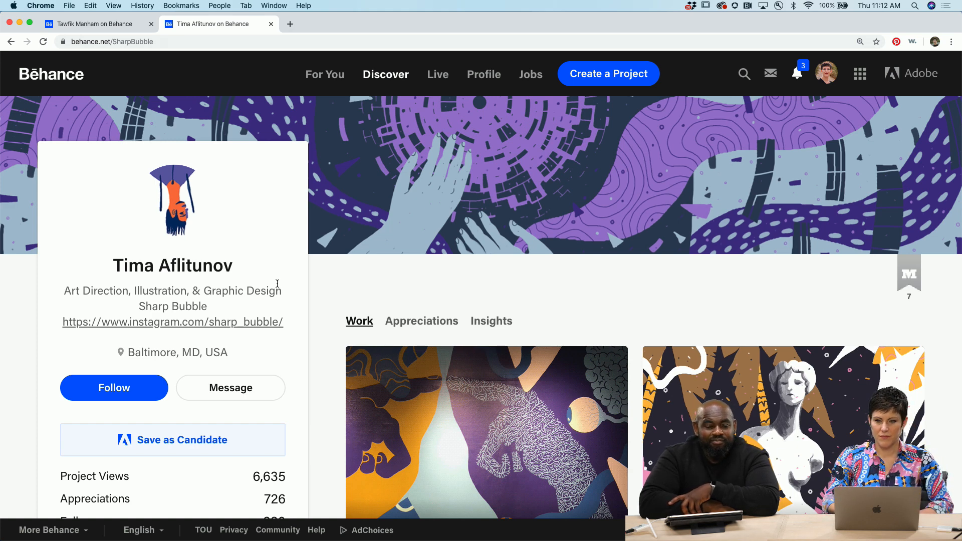
scroll(277, 283, "down", 3)
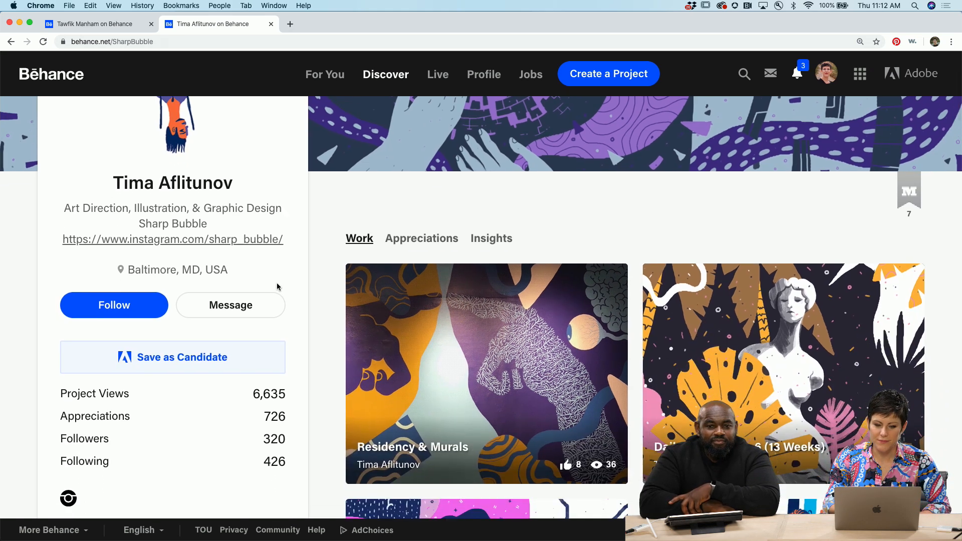
scroll(277, 282, "down", 4)
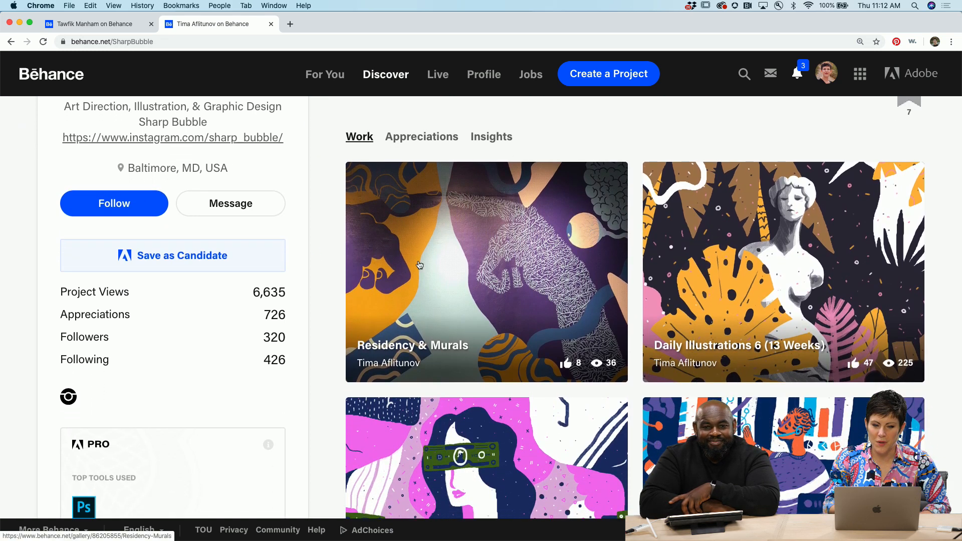
left_click(500, 268)
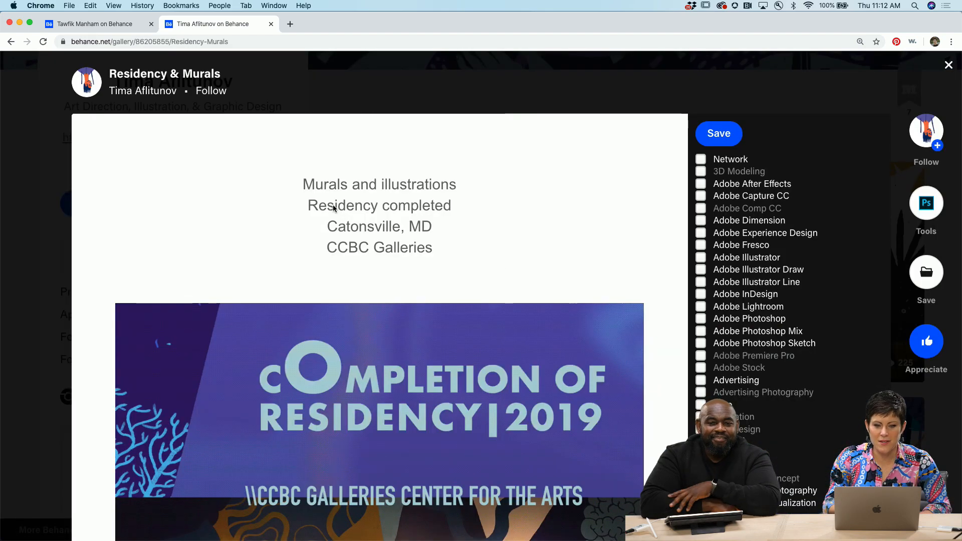
- Look through the Residency & Murals project, examining the Reflections mural and the Olympia print with their captions
scroll(410, 229, "down", 5)
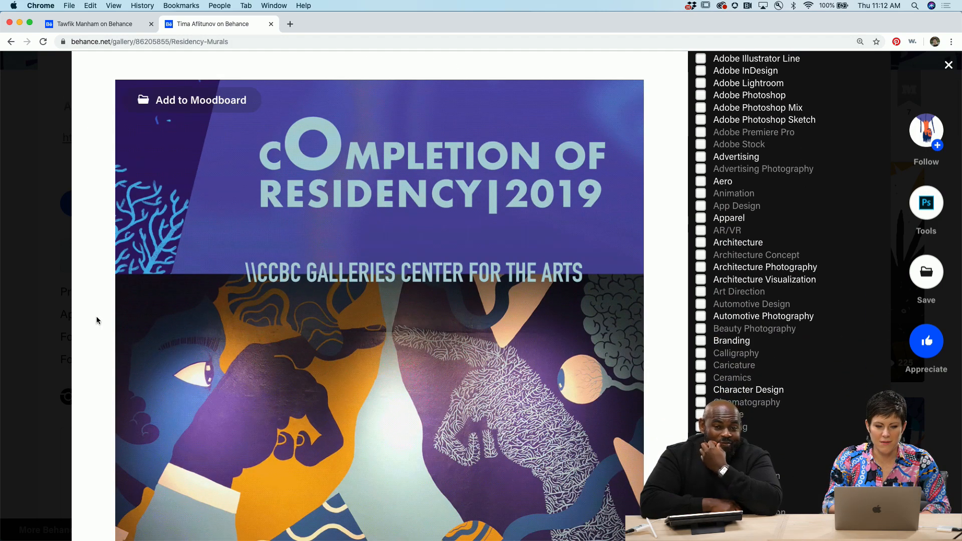
scroll(97, 320, "down", 4)
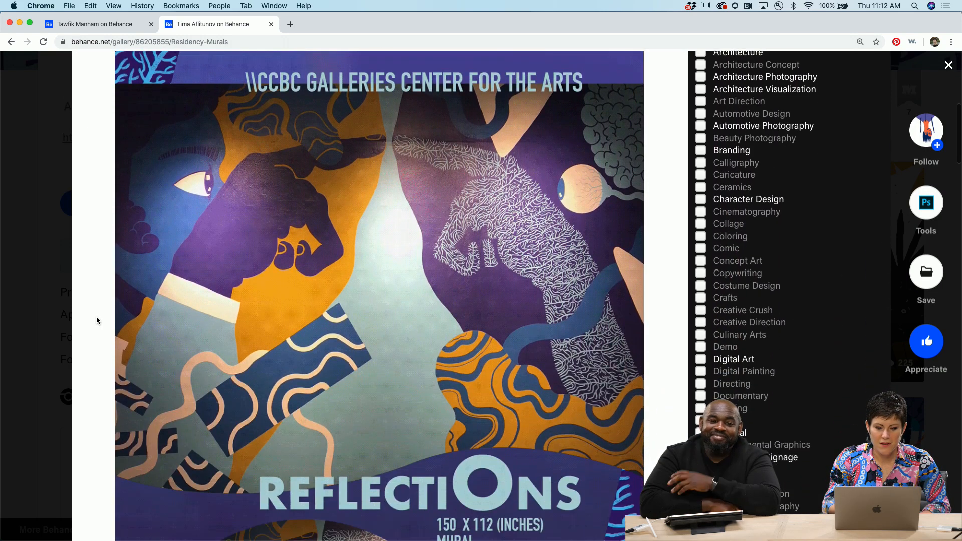
scroll(97, 320, "down", 1)
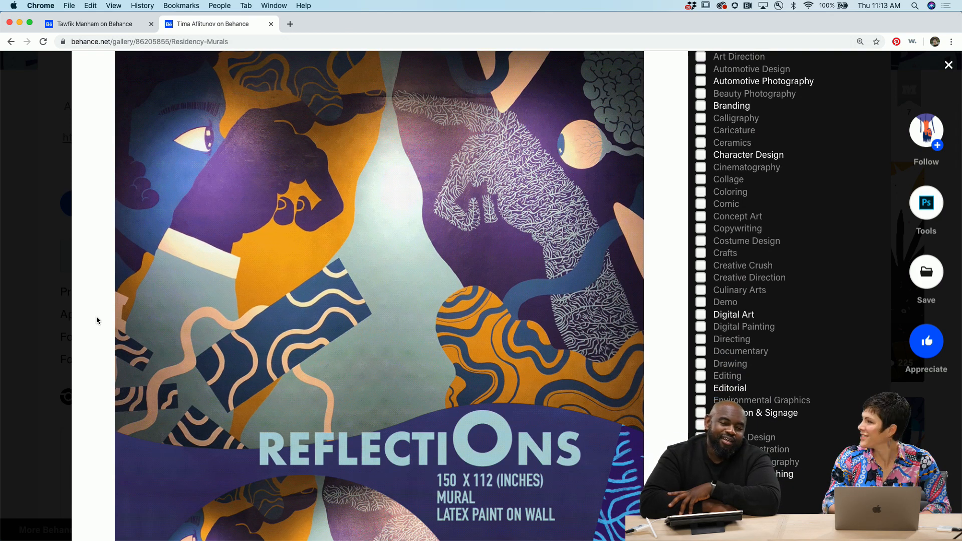
scroll(97, 320, "down", 4)
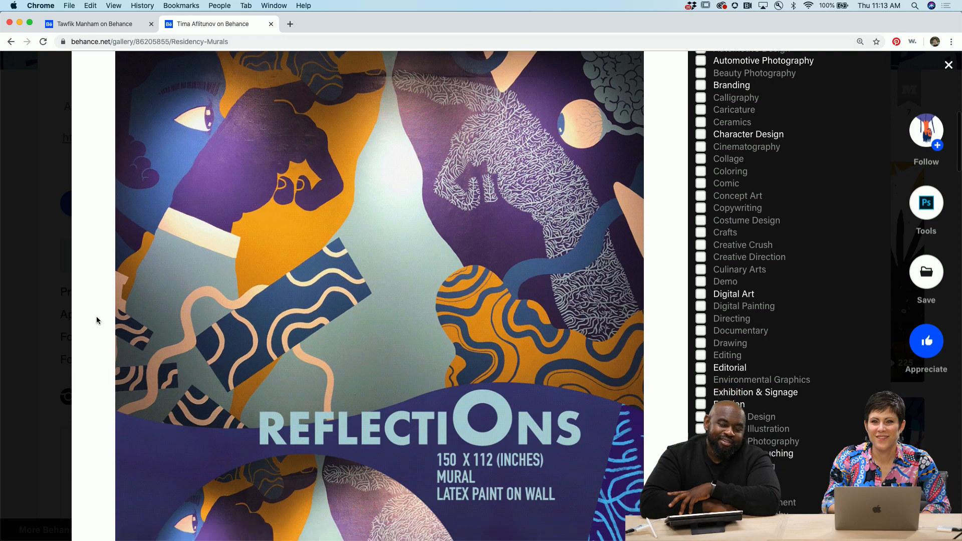
scroll(97, 320, "down", 1)
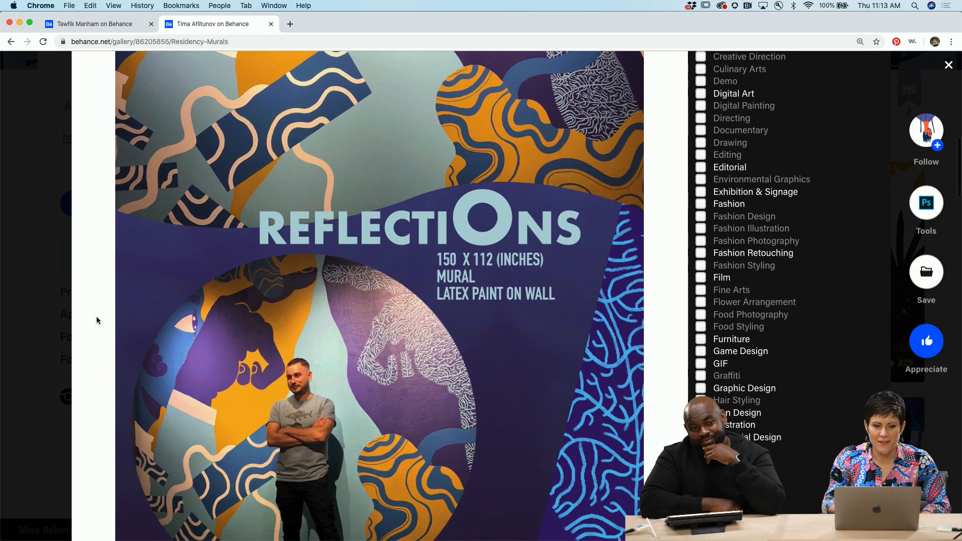
scroll(96, 321, "down", 3)
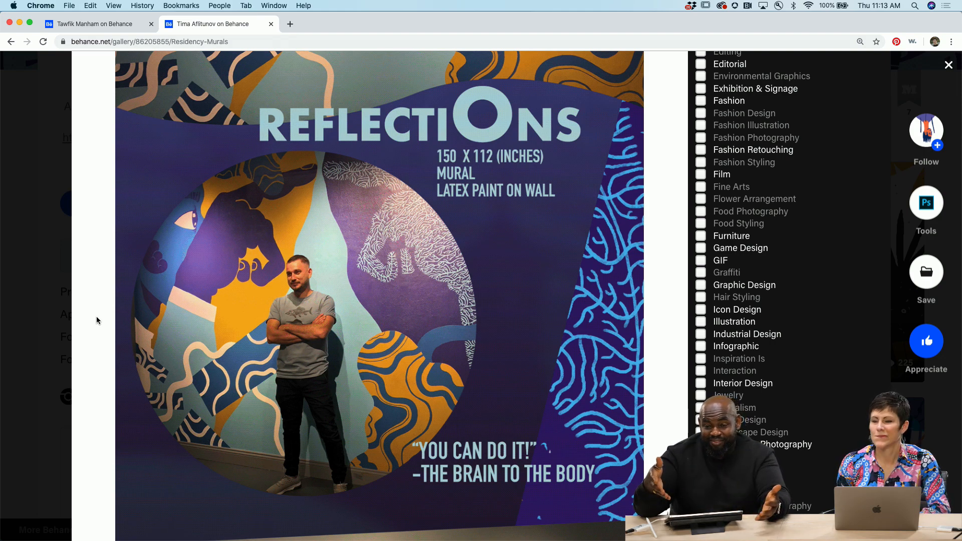
scroll(97, 321, "down", 3)
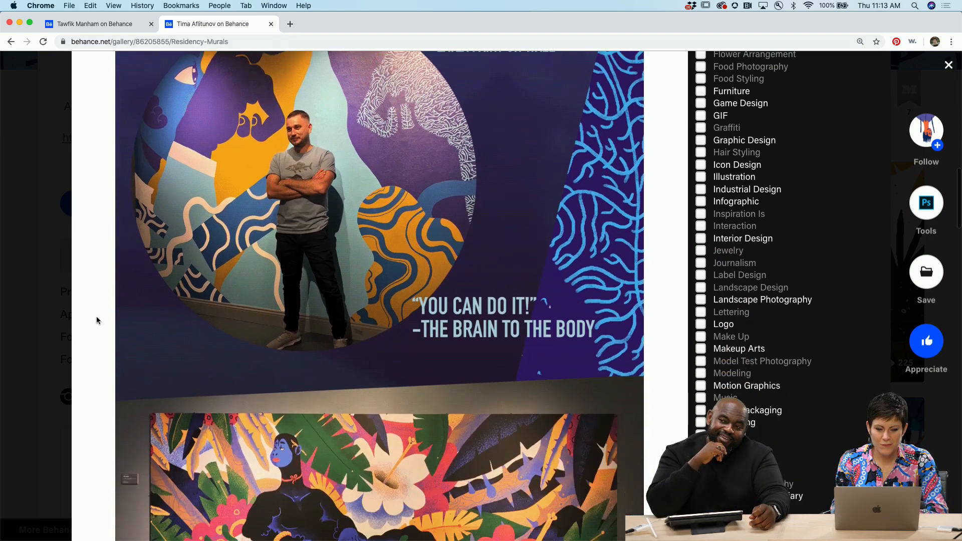
scroll(97, 320, "down", 5)
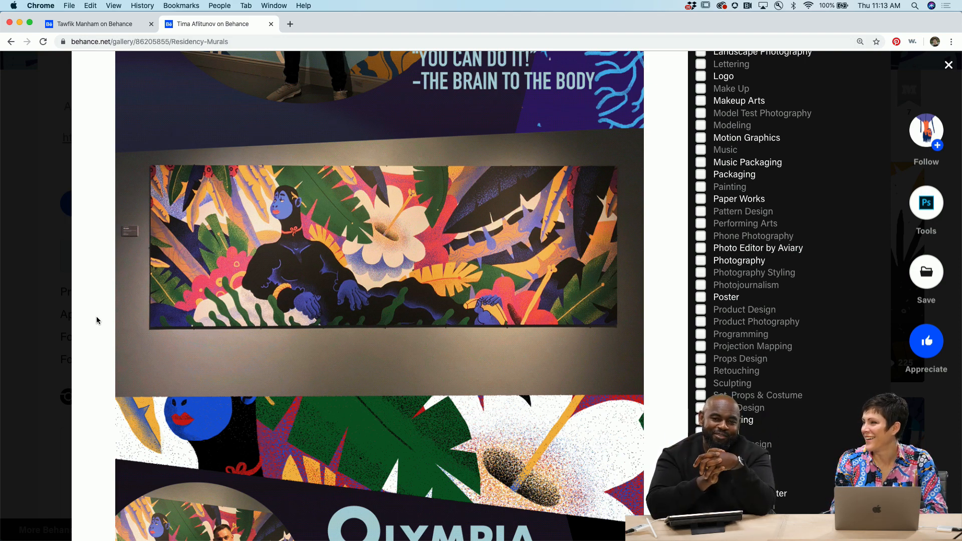
scroll(97, 320, "down", 3)
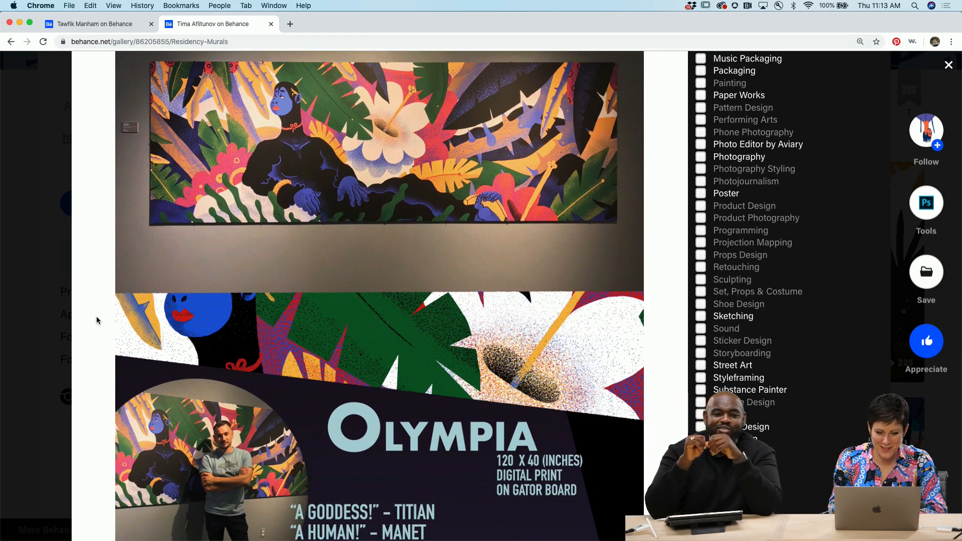
scroll(97, 320, "up", 3)
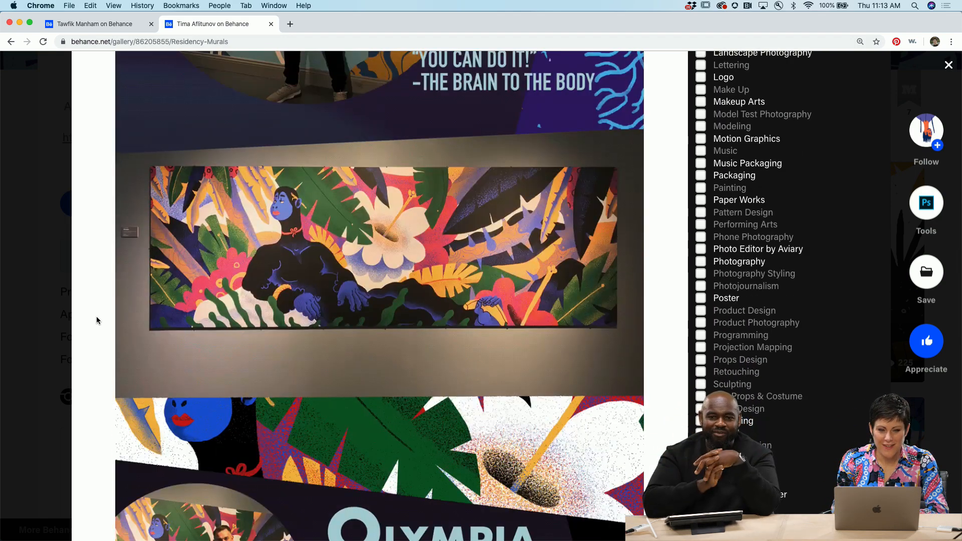
- Examine the Olympia digital print in the Residency & Murals project, comparing the full artwork with its detail crop and caption
scroll(97, 320, "up", 1)
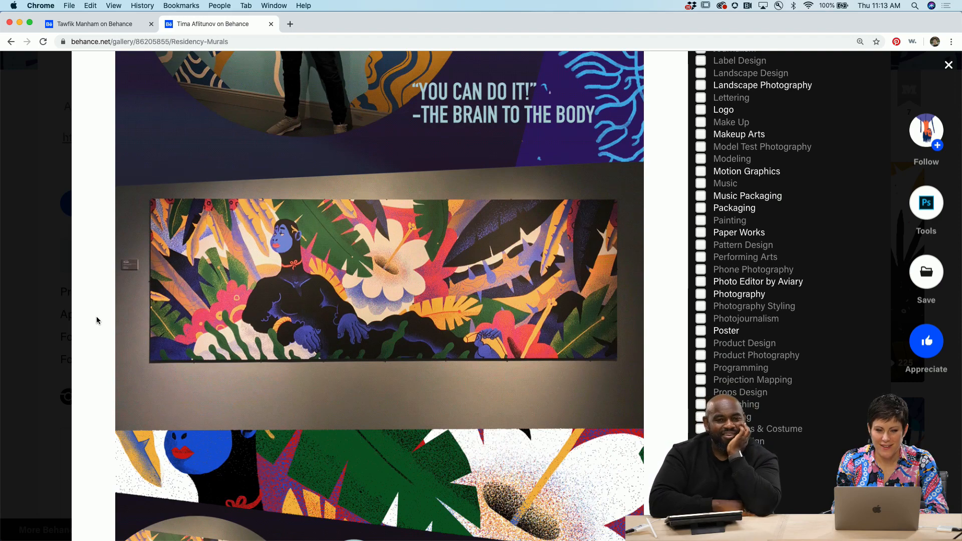
scroll(97, 320, "down", 9)
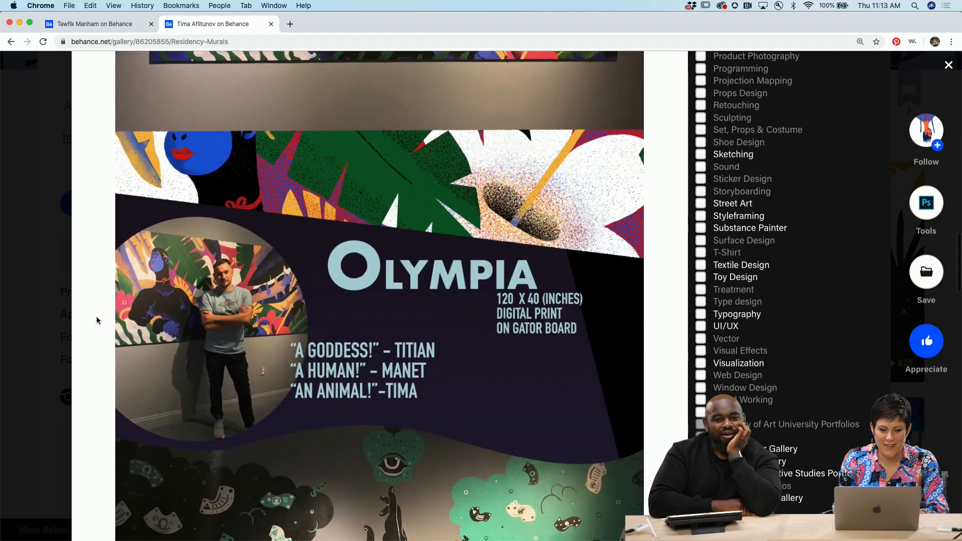
scroll(97, 320, "up", 6)
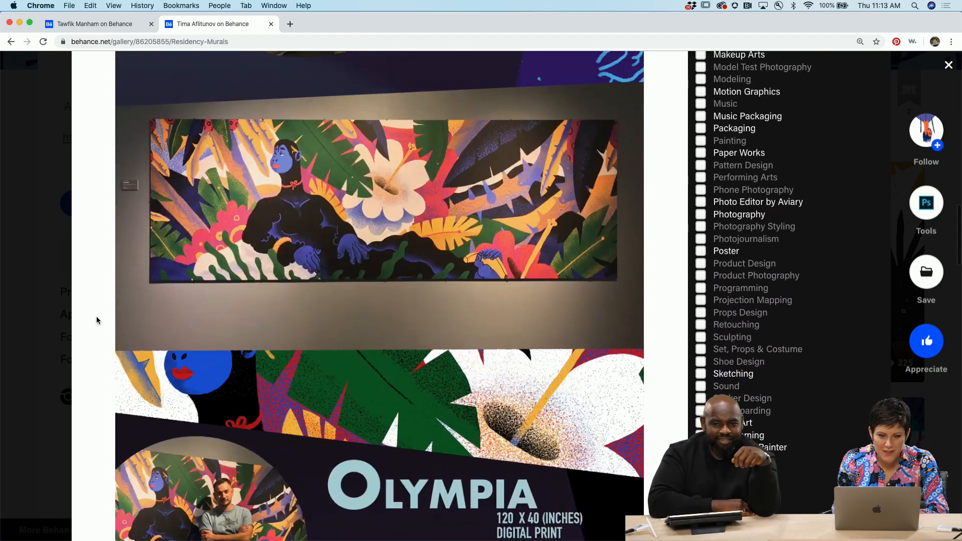
scroll(97, 320, "down", 1)
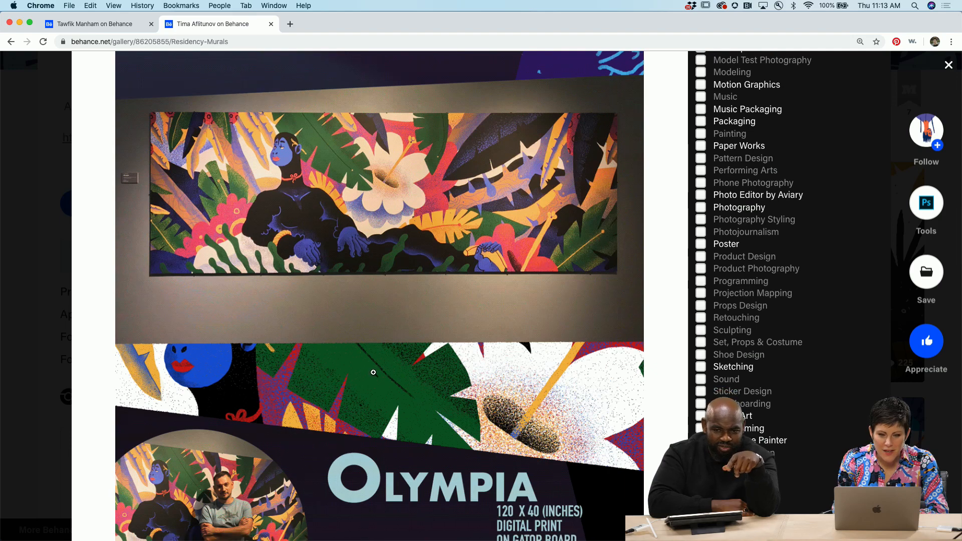
scroll(321, 399, "down", 2)
scroll(321, 400, "down", 3)
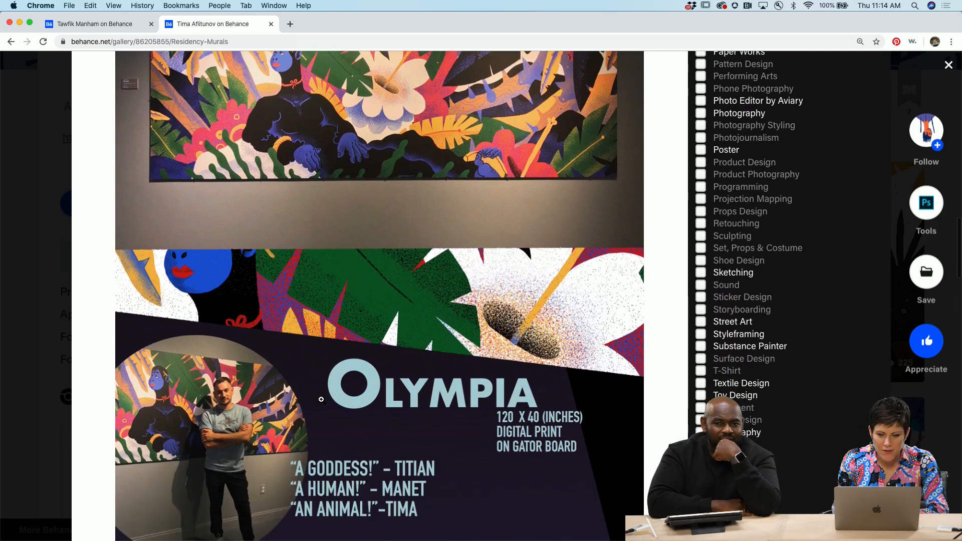
- Review the Seek Truth latex paint mural with its caption and the framed gallery prints shown below it
scroll(521, 371, "down", 10)
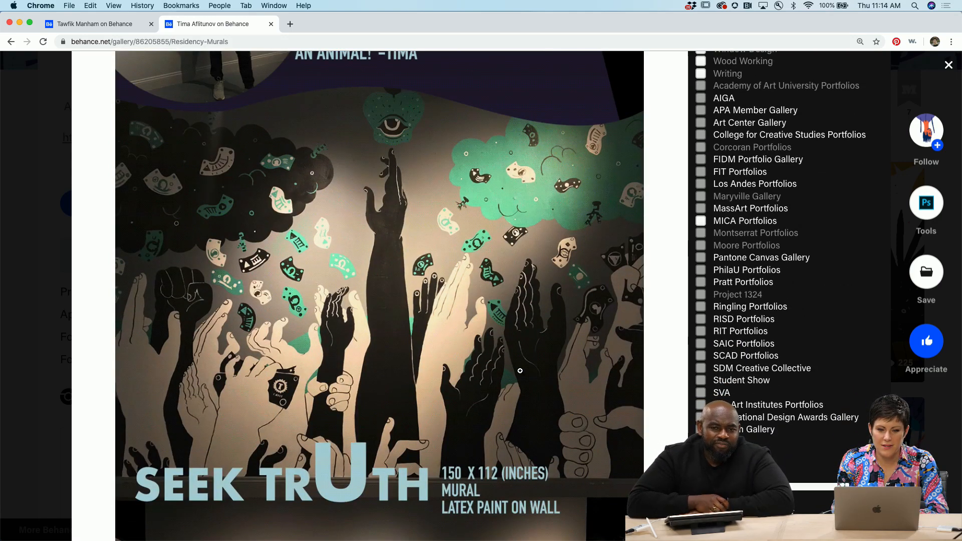
scroll(520, 371, "down", 4)
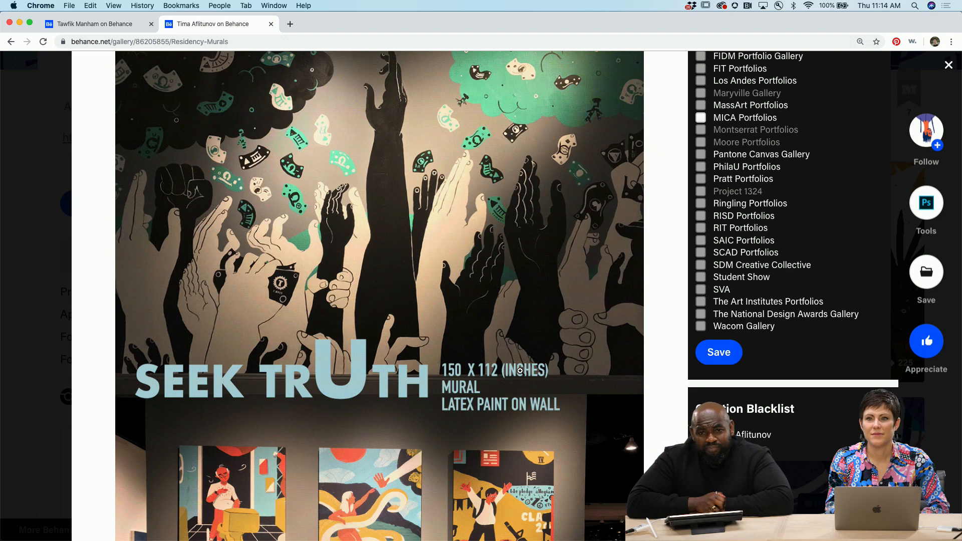
scroll(520, 371, "down", 10)
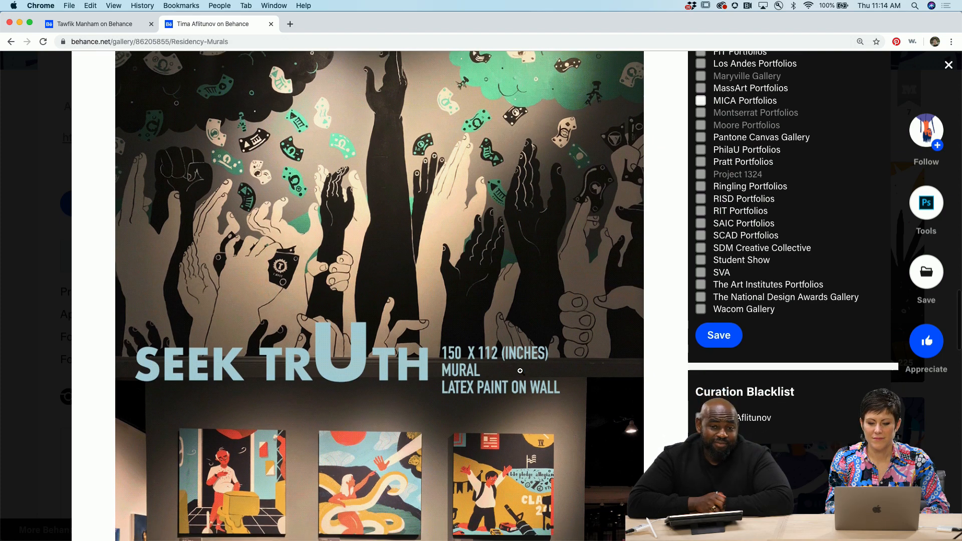
scroll(520, 371, "down", 9)
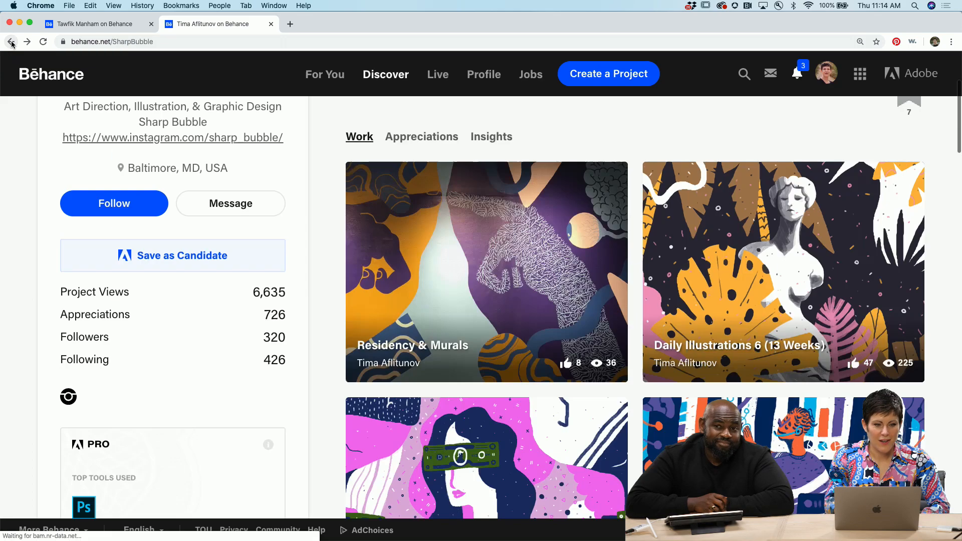
- Return to the illustrator's profile, look over the project covers and open the 10 Weeks of Daily Illustrations project
left_click(11, 42)
scroll(570, 317, "down", 4)
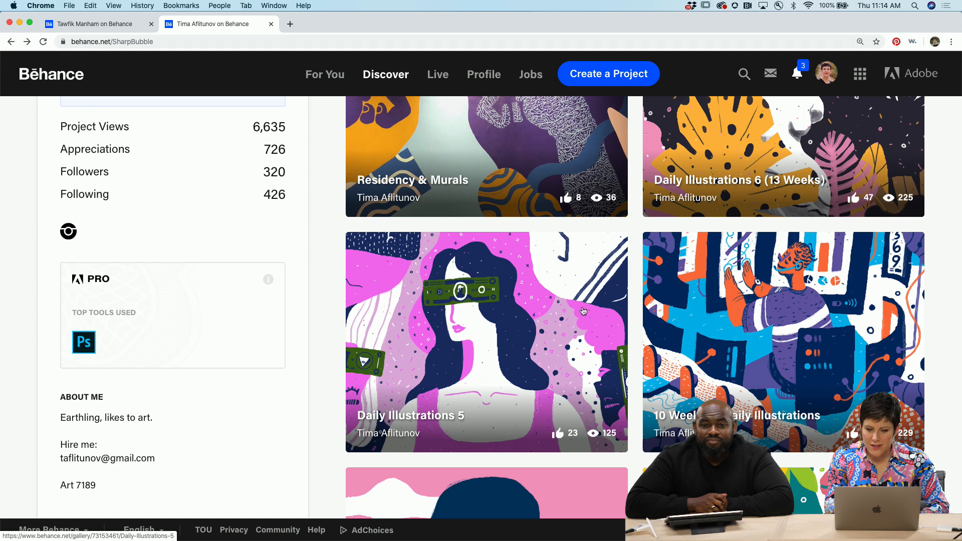
scroll(764, 303, "up", 1)
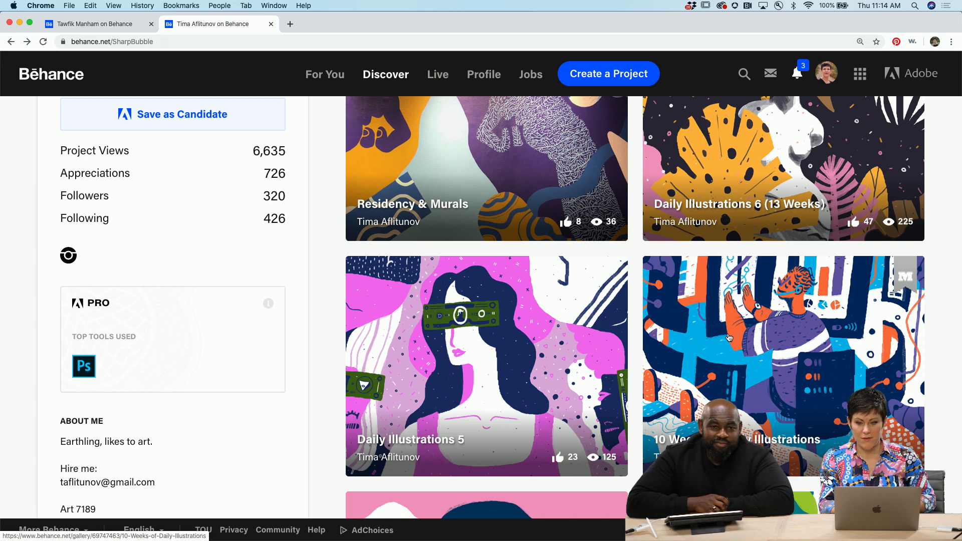
scroll(729, 338, "up", 2)
scroll(729, 337, "up", 2)
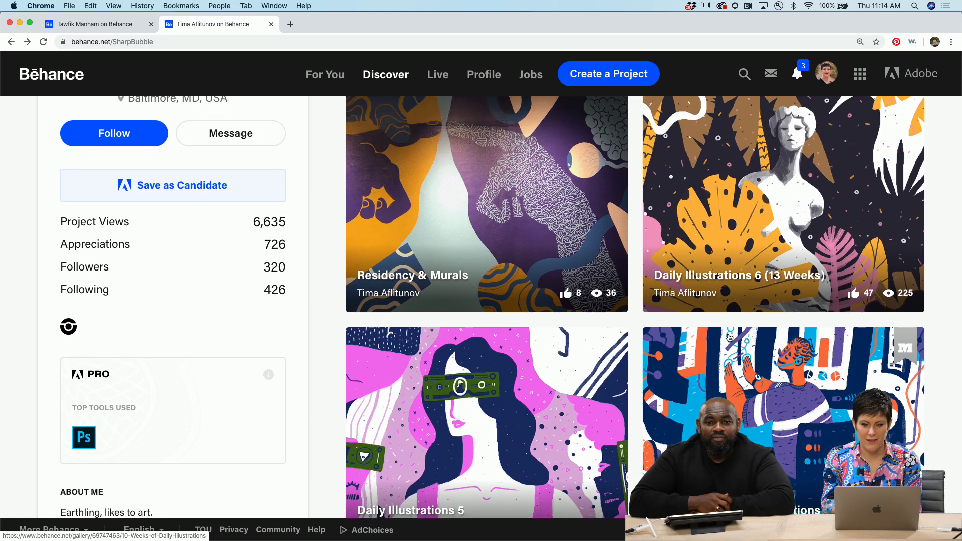
scroll(729, 337, "down", 8)
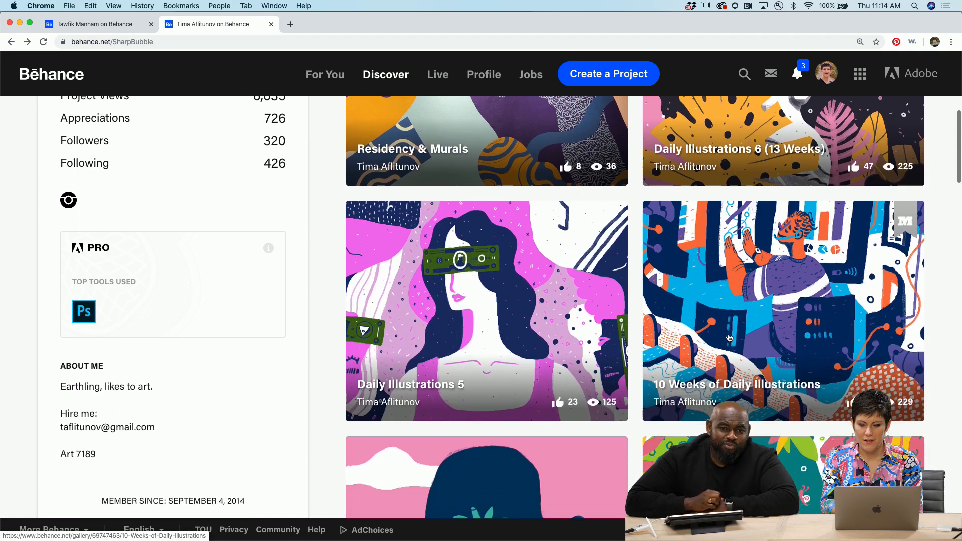
scroll(729, 338, "down", 7)
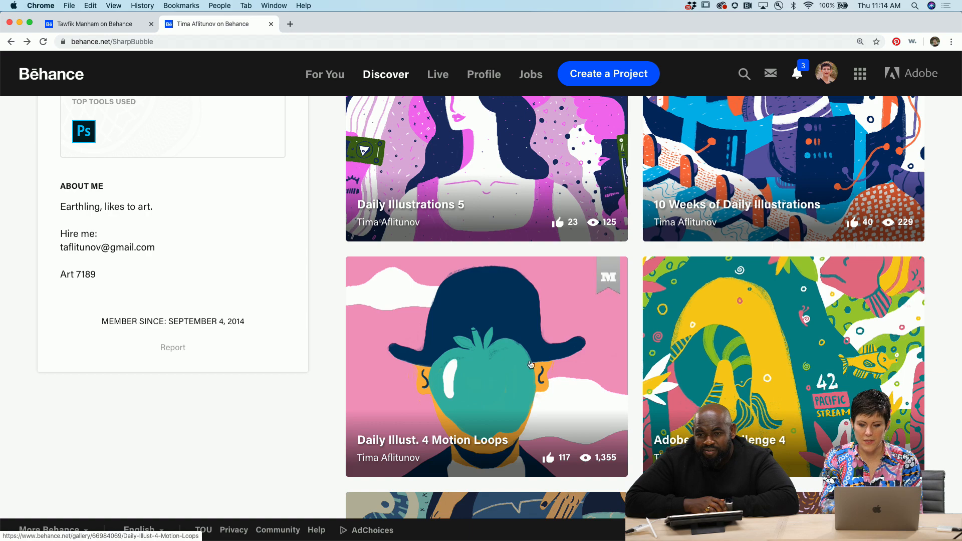
scroll(608, 363, "up", 5)
scroll(607, 363, "up", 10)
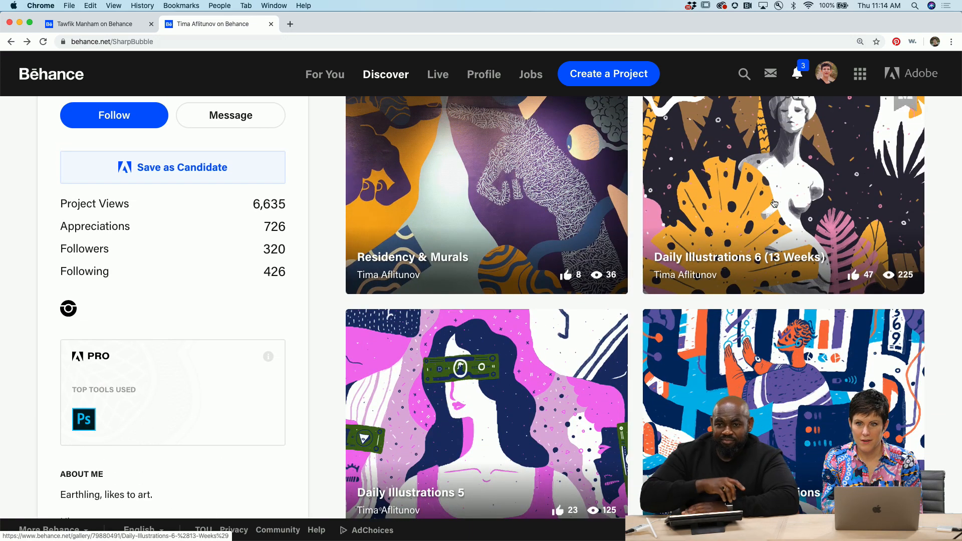
left_click(754, 390)
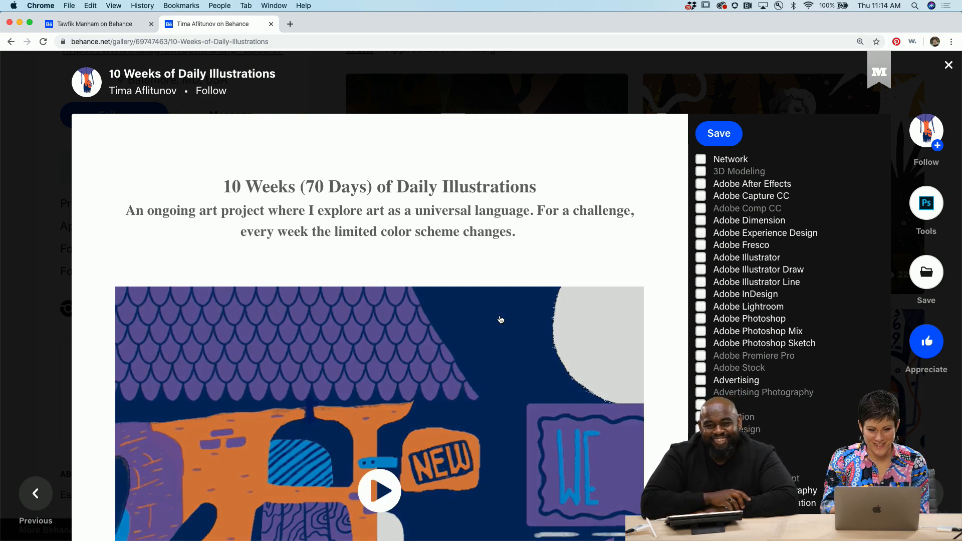
- Read the project's introduction and play the first New Week animation with the orange and purple house
scroll(501, 319, "down", 3)
scroll(501, 320, "down", 1)
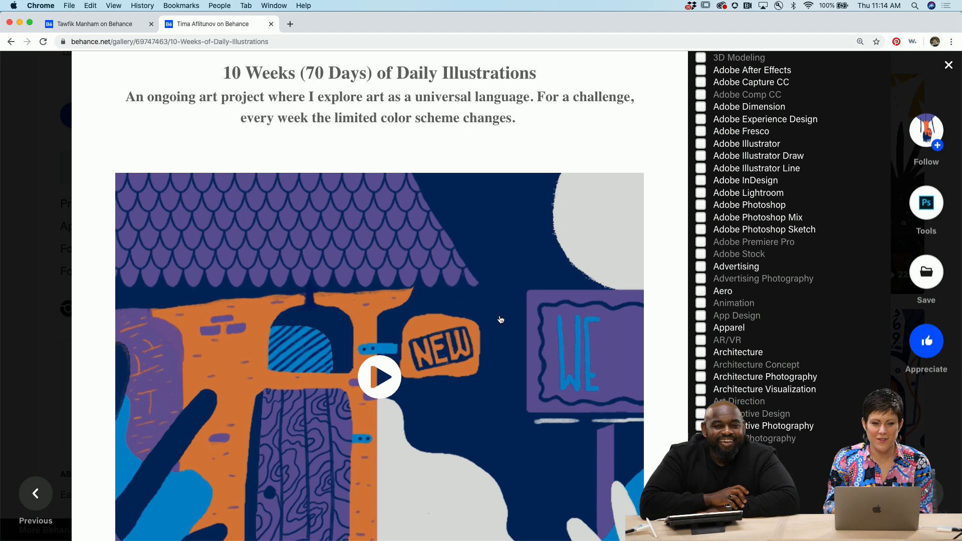
scroll(501, 319, "down", 3)
left_click(375, 280)
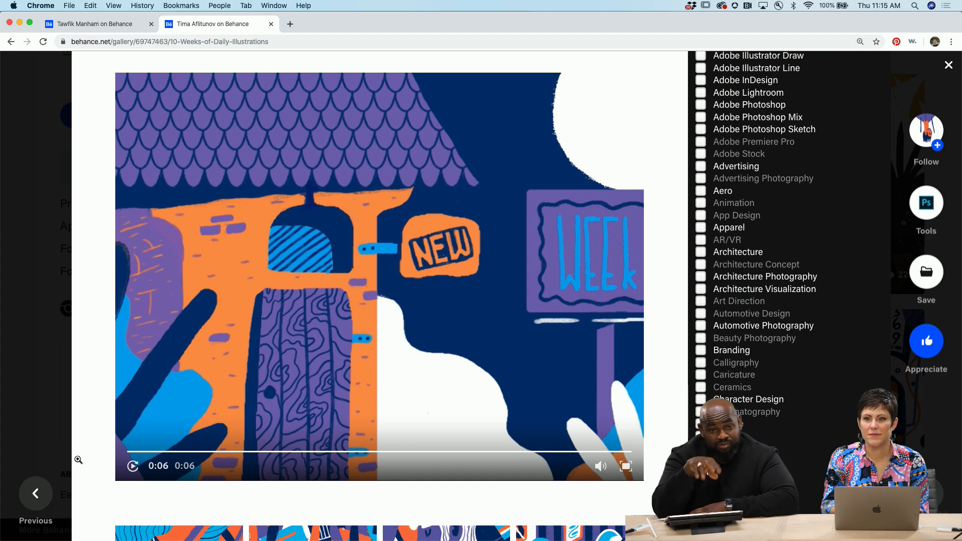
- Examine the first two weekly illustration sets, in blue, orange and purple and in red, yellow and blue
scroll(79, 460, "down", 6)
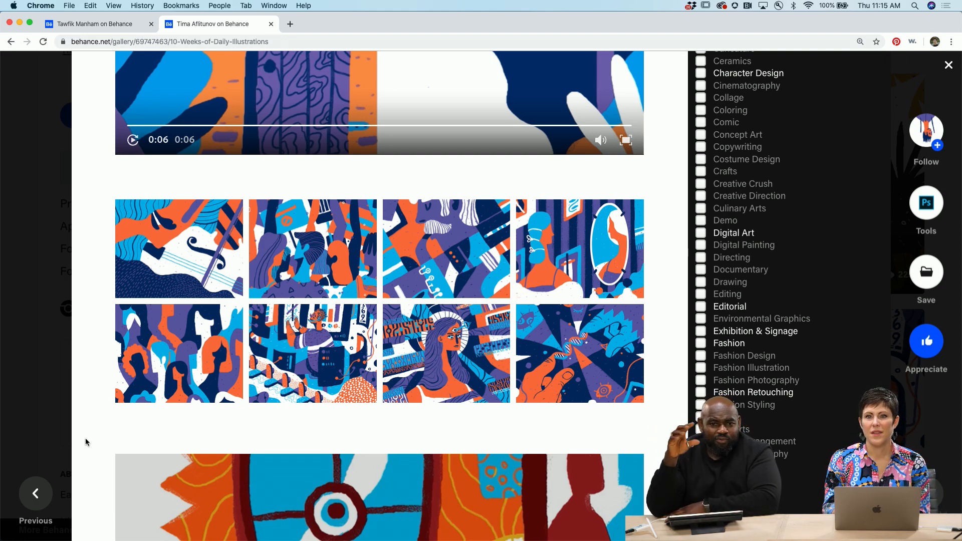
scroll(86, 443, "down", 6)
scroll(86, 439, "down", 3)
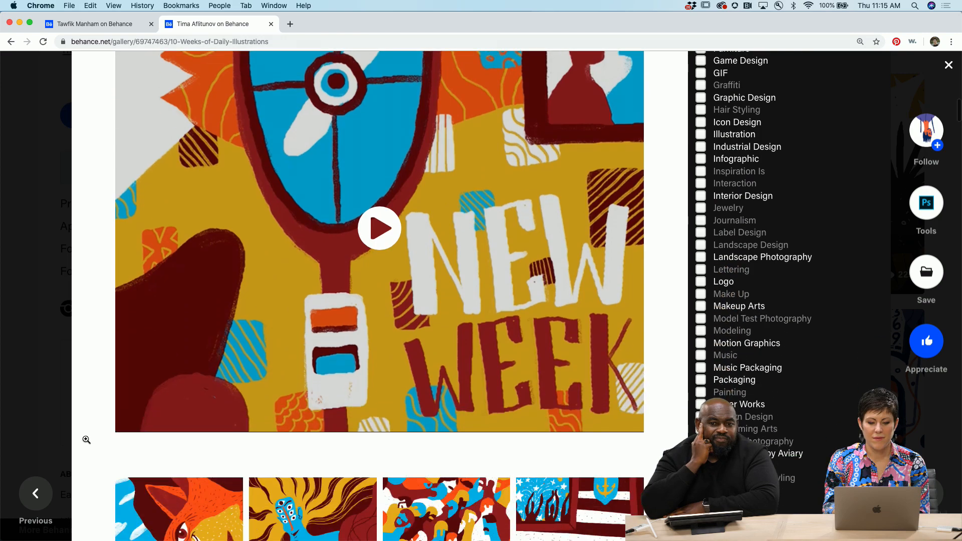
scroll(86, 440, "down", 5)
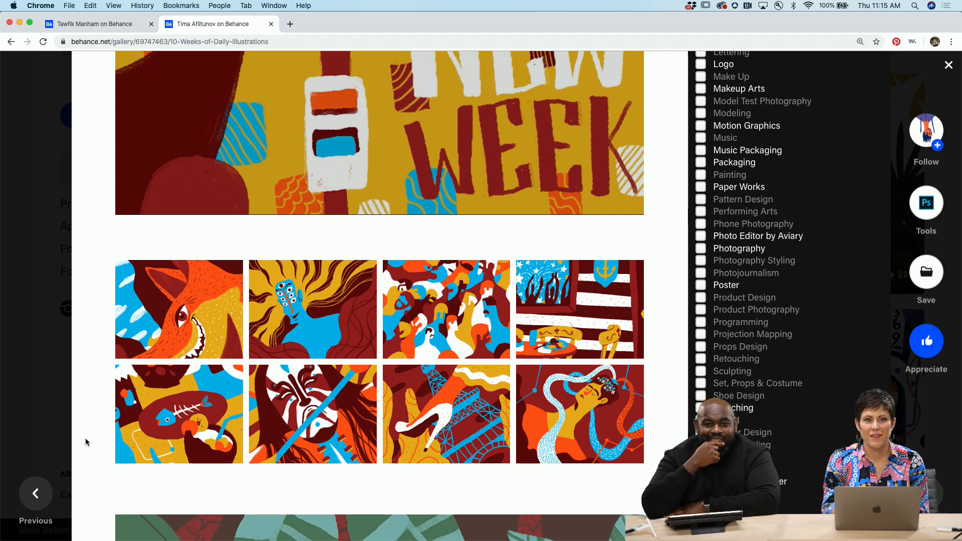
scroll(86, 441, "down", 3)
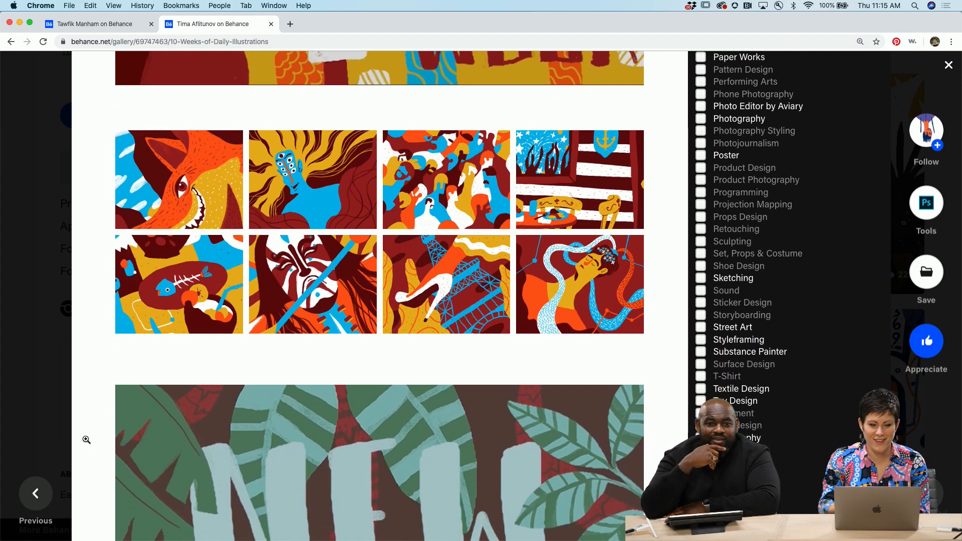
scroll(86, 439, "down", 3)
scroll(86, 440, "up", 3)
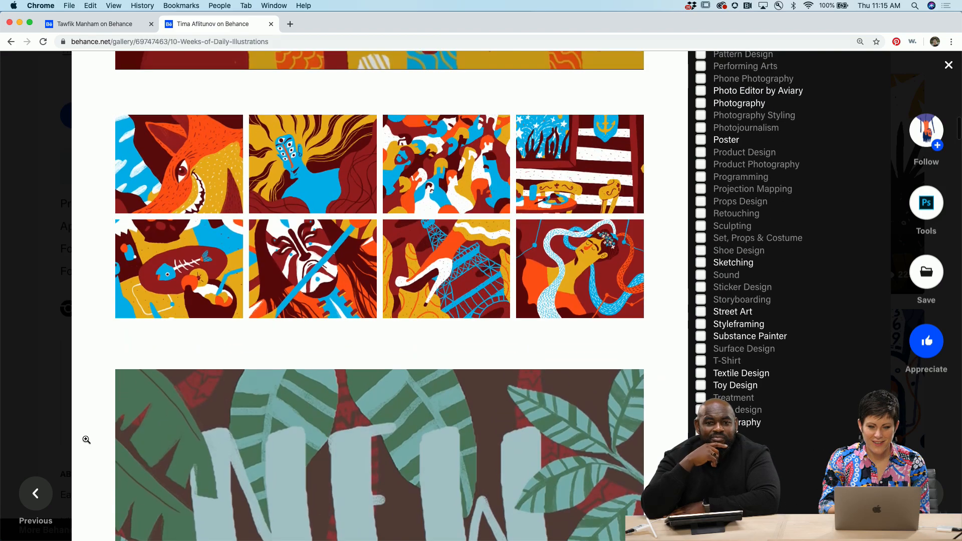
- Examine the green and dark red weekly set and the purple, pink and olive set under the 100 animation
scroll(86, 440, "down", 8)
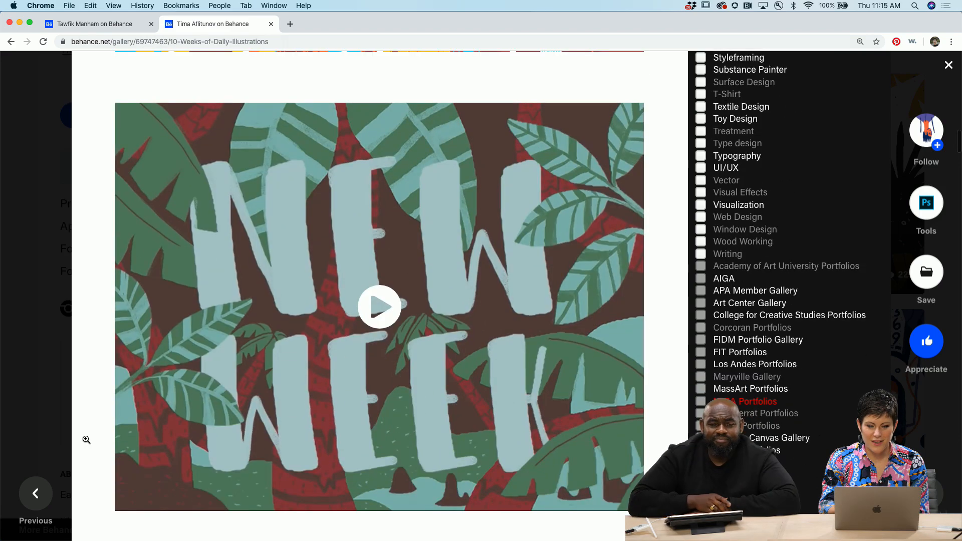
scroll(86, 440, "down", 5)
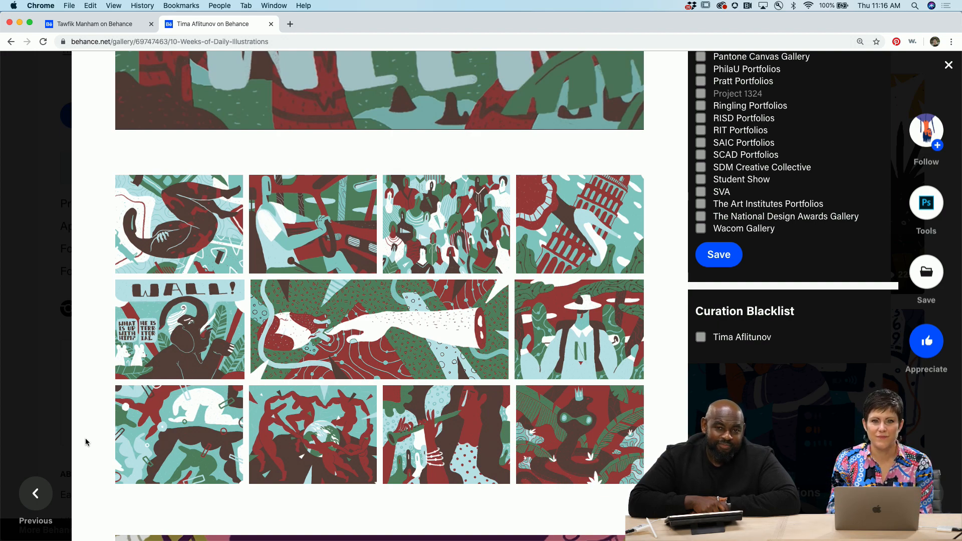
scroll(86, 441, "down", 8)
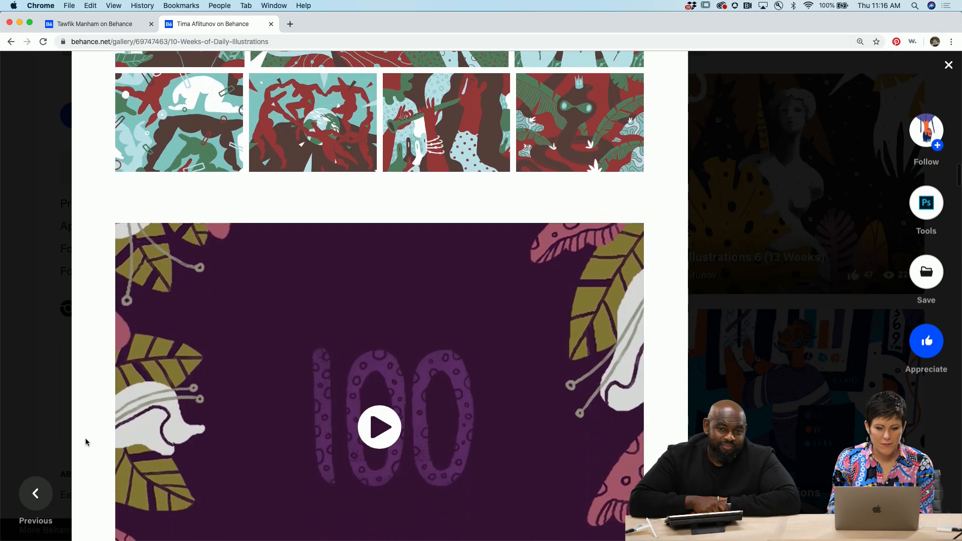
scroll(87, 440, "down", 1)
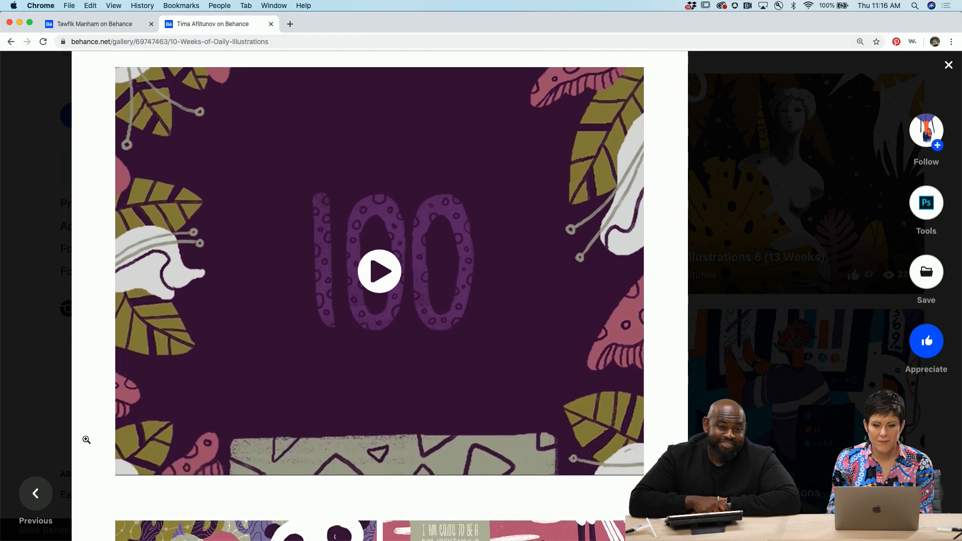
scroll(86, 440, "down", 6)
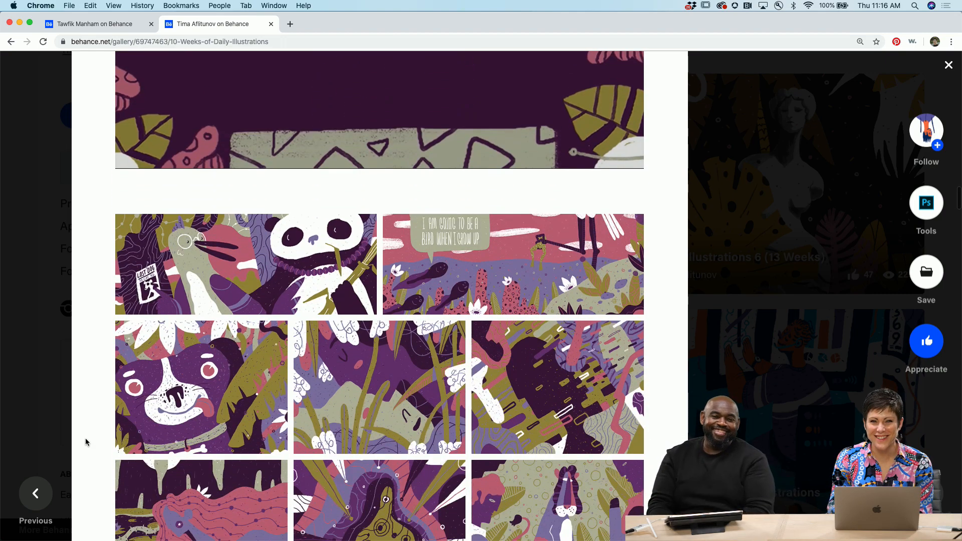
scroll(86, 441, "down", 2)
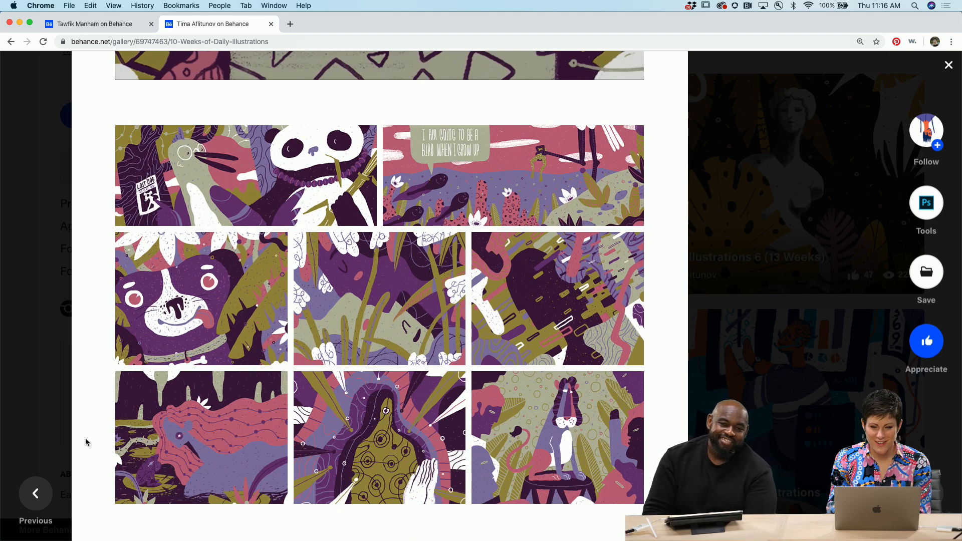
- Review the following weekly sets, from the teal and coral illustrations to the blue and ochre figures, comparing their limited colour schemes
scroll(86, 443, "down", 6)
scroll(87, 442, "down", 10)
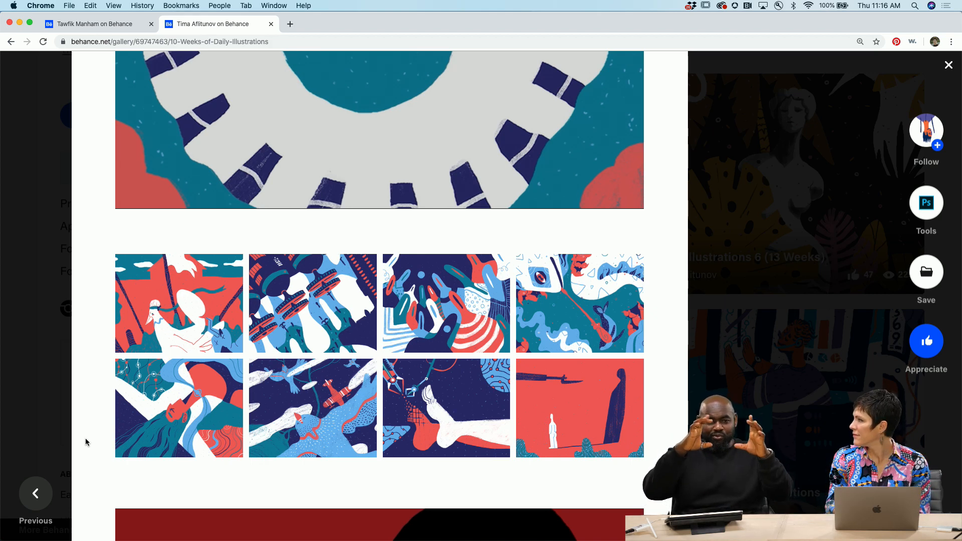
scroll(86, 441, "down", 10)
scroll(86, 440, "down", 5)
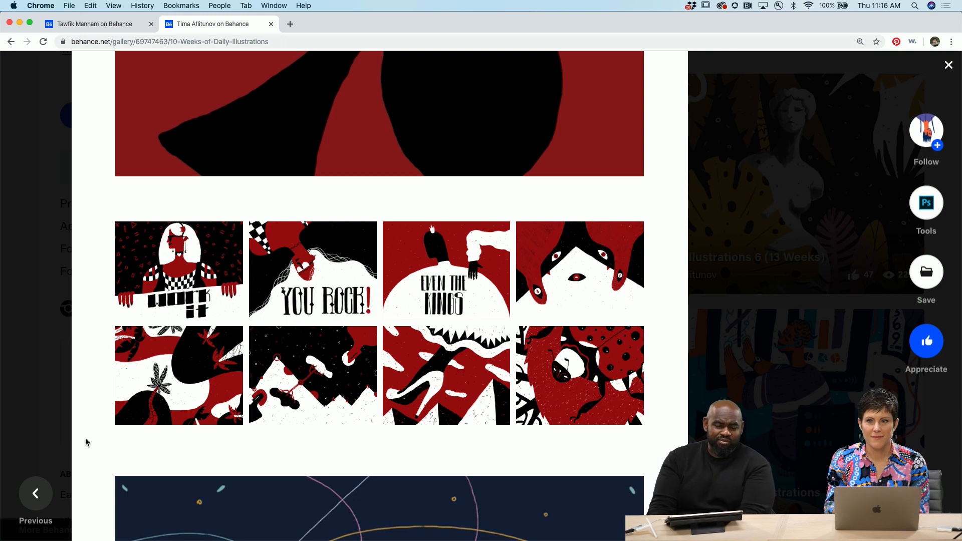
scroll(86, 441, "down", 12)
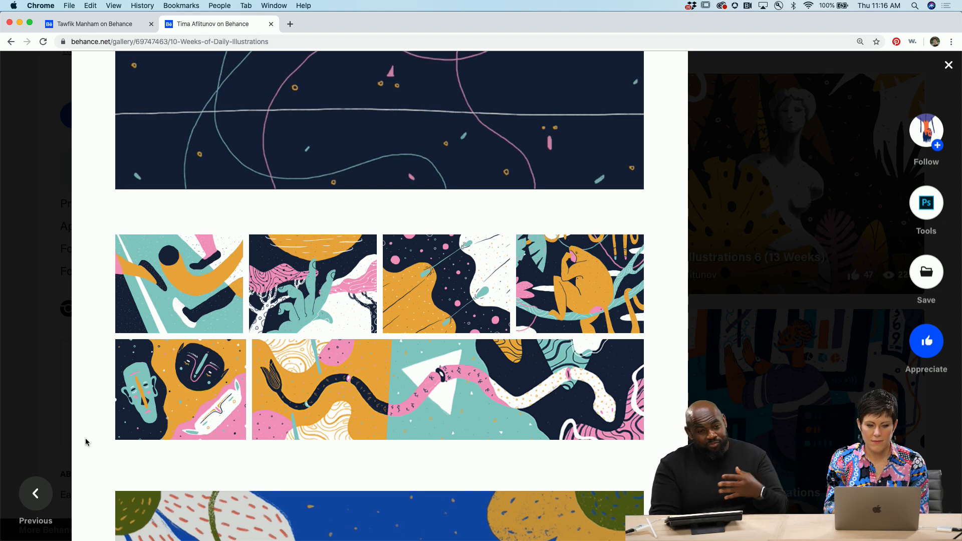
scroll(87, 441, "down", 14)
scroll(86, 441, "down", 2)
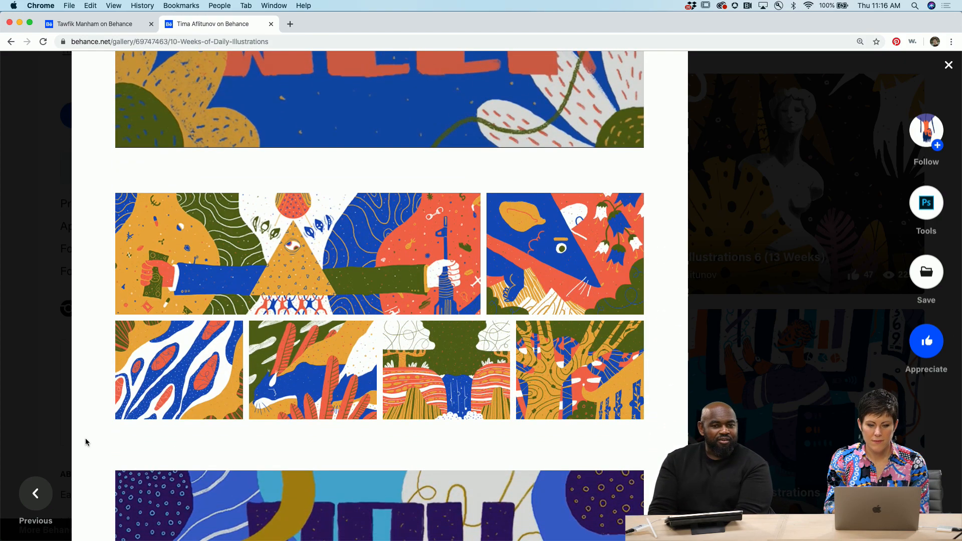
scroll(87, 442, "down", 12)
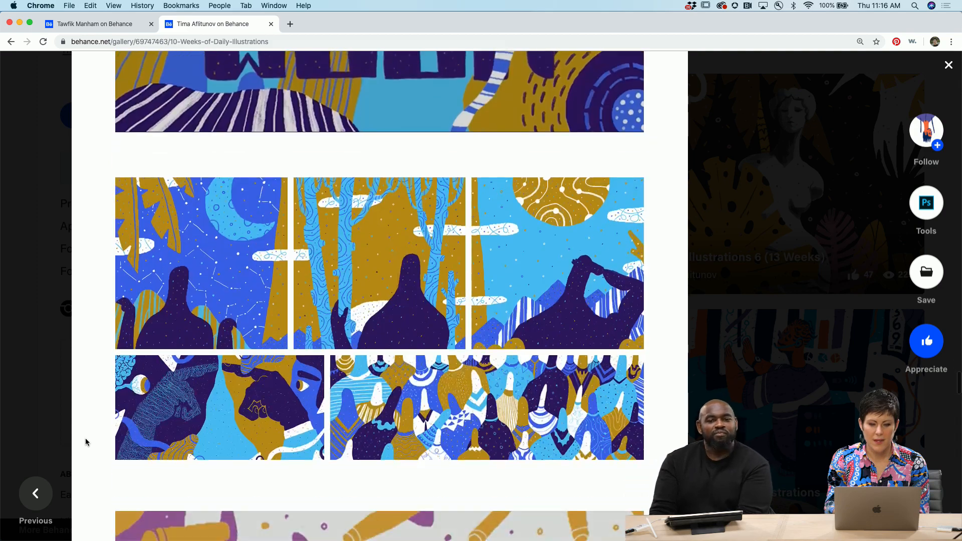
scroll(86, 442, "down", 1)
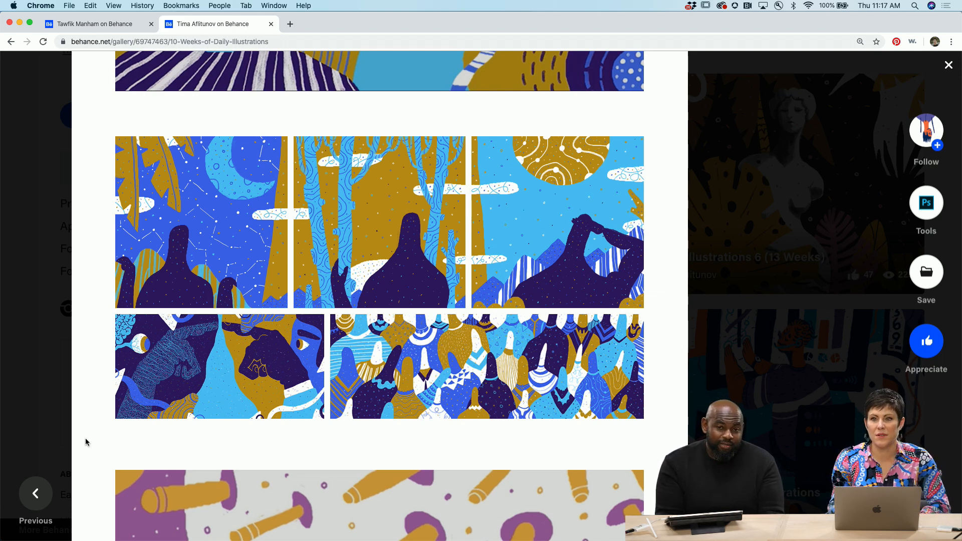
- Review the purple and ochre New Week set and the last three illustrations at the end of the project
scroll(85, 442, "down", 10)
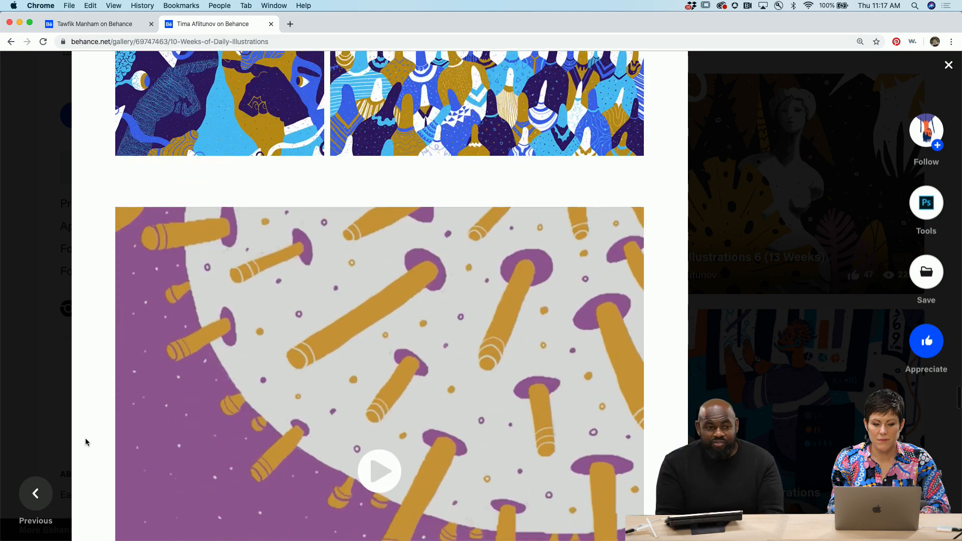
scroll(86, 441, "down", 10)
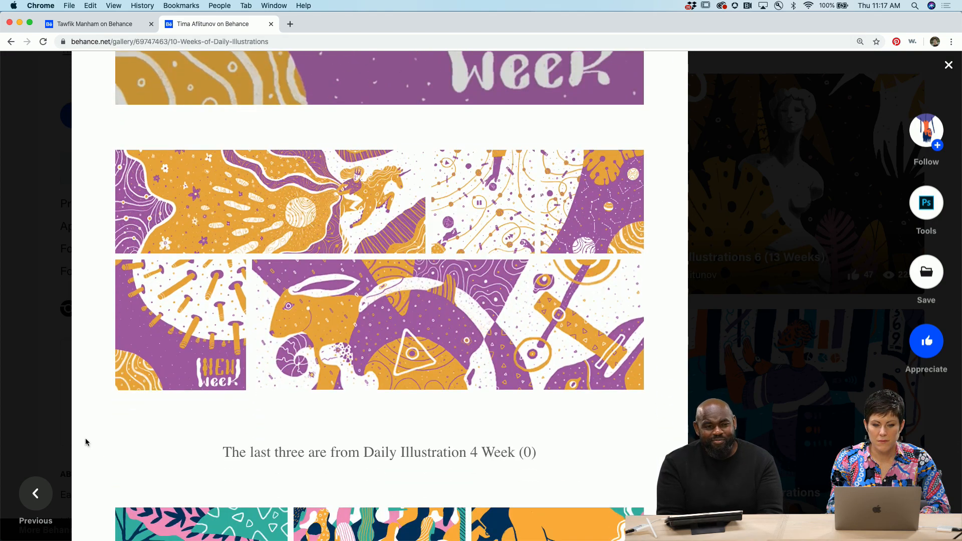
scroll(85, 440, "down", 7)
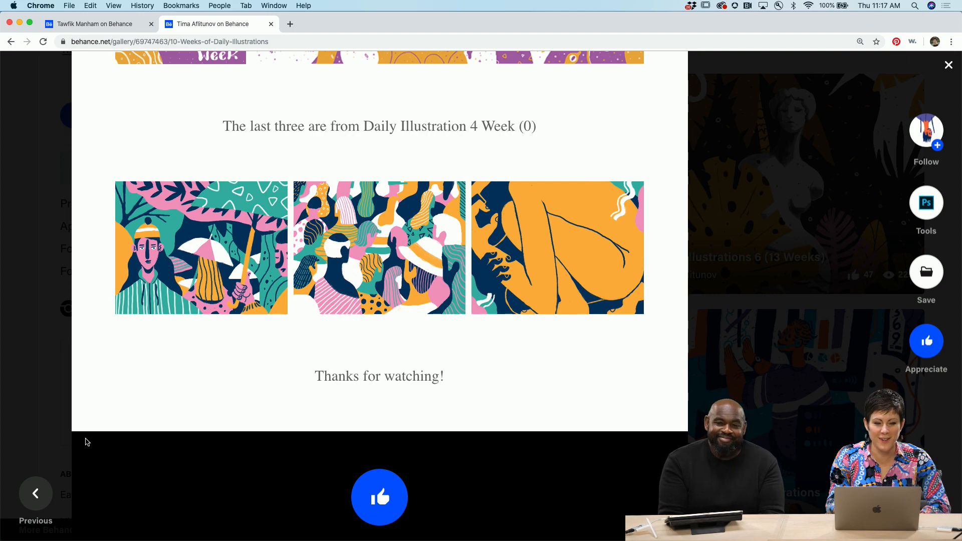
- Return to the illustrator's profile, browse the project covers, and open the Adobe Live on the Fly 3 project
left_click(11, 42)
scroll(406, 290, "down", 5)
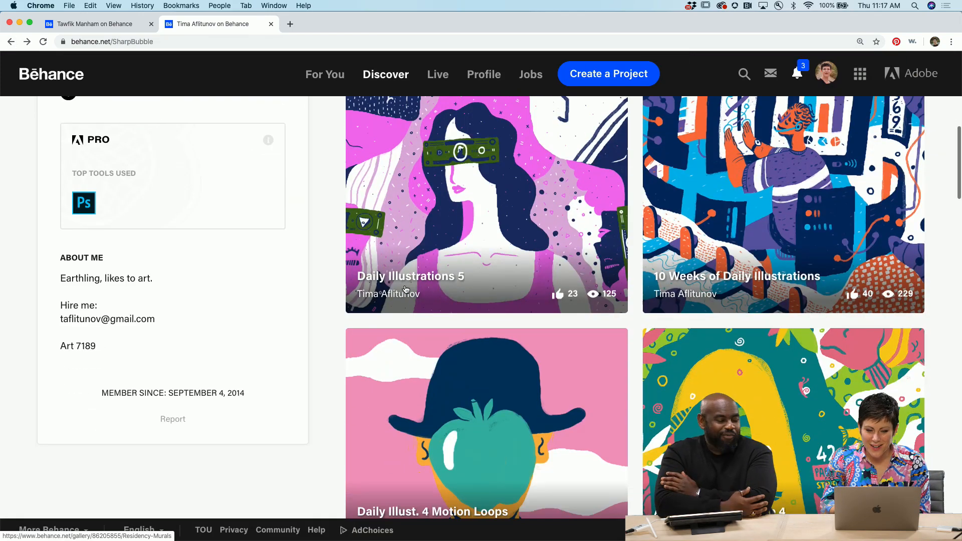
scroll(406, 290, "down", 5)
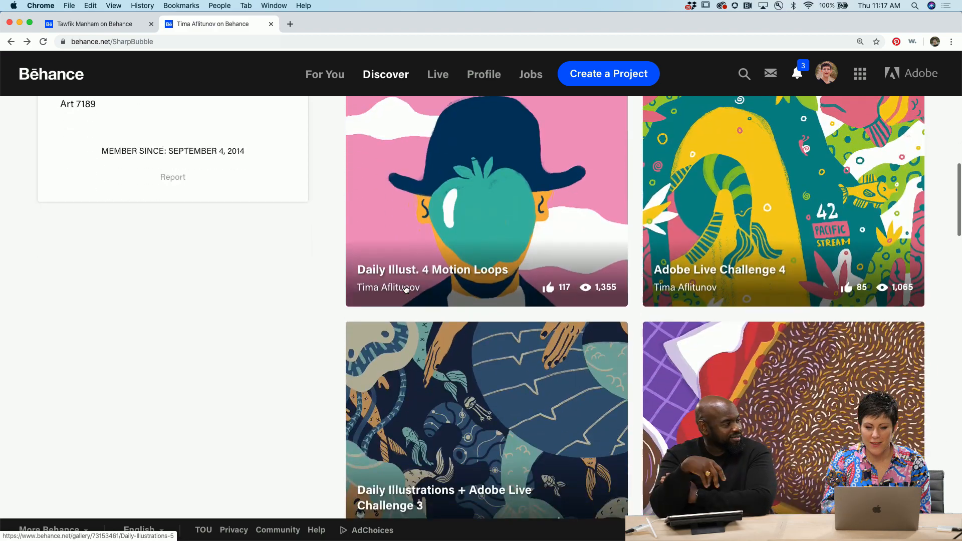
scroll(406, 289, "down", 3)
scroll(406, 290, "down", 5)
scroll(406, 289, "down", 5)
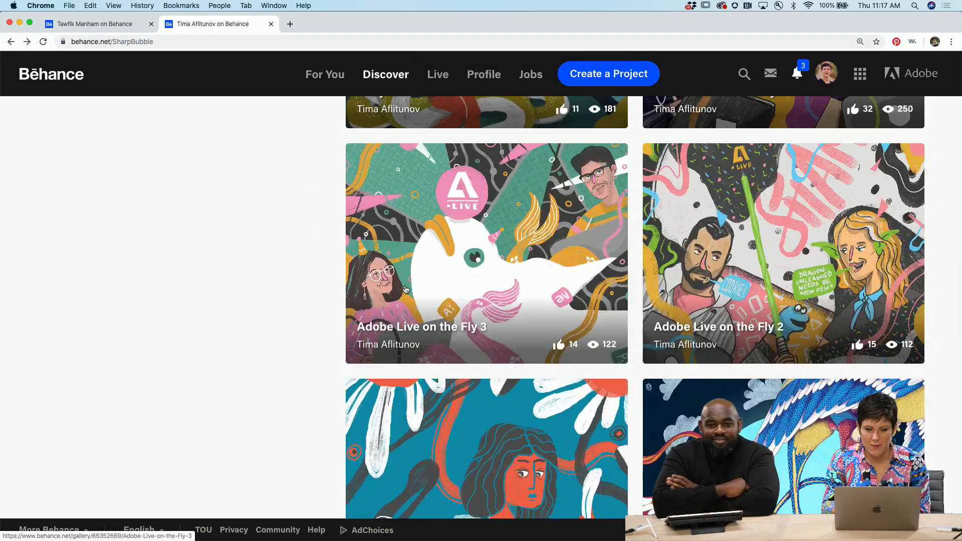
scroll(406, 290, "up", 9)
scroll(406, 290, "down", 8)
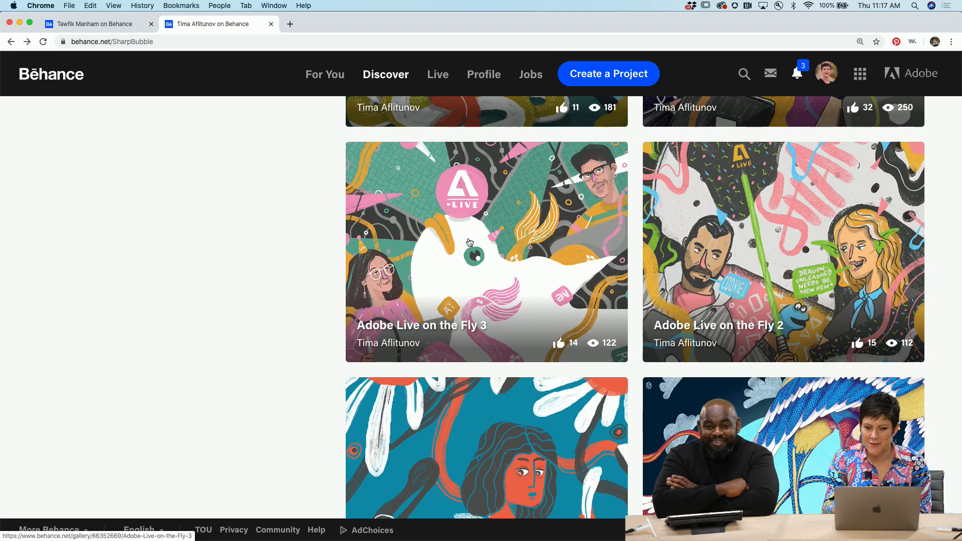
left_click(470, 243)
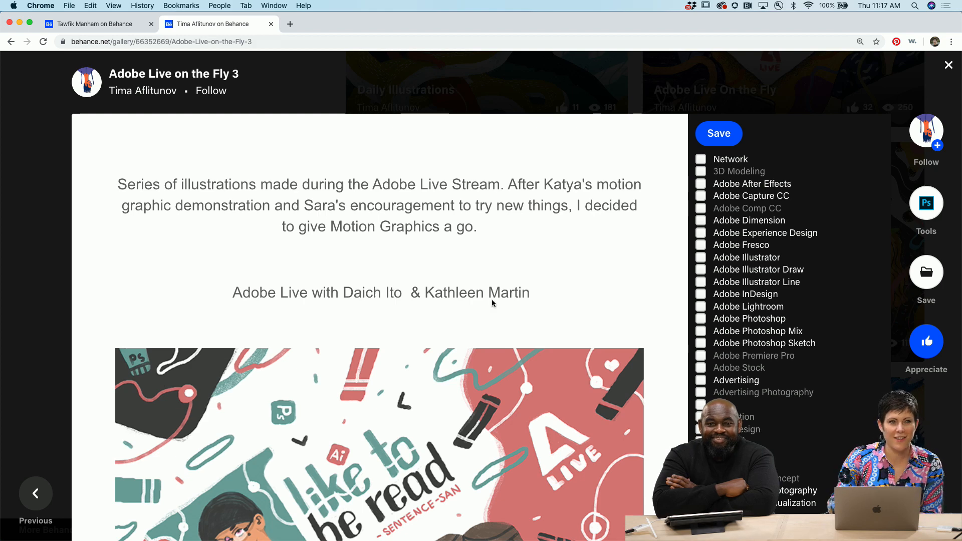
- Examine the project's first two livestream illustrations, the red and teal lettering piece and the green and pink unicorn scene
scroll(493, 301, "down", 2)
scroll(492, 303, "down", 10)
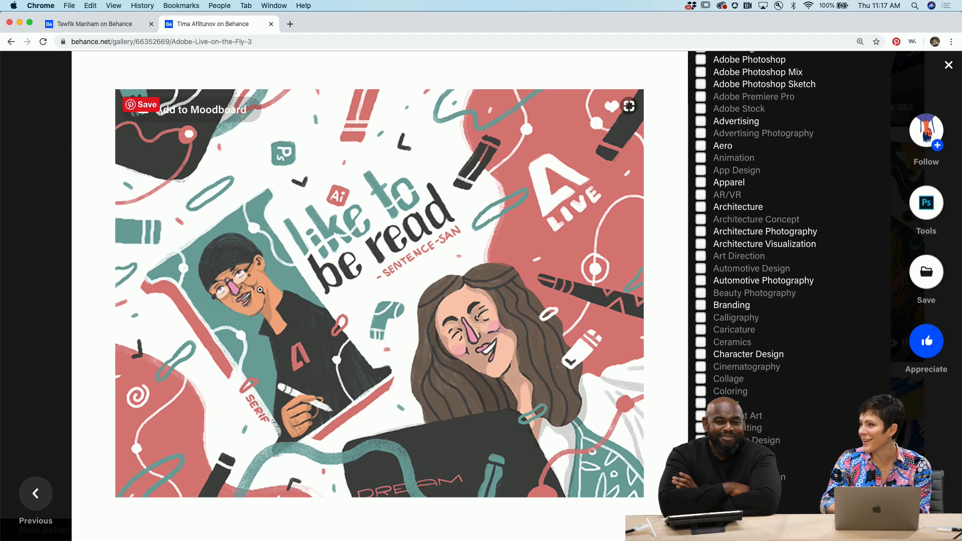
scroll(259, 290, "down", 10)
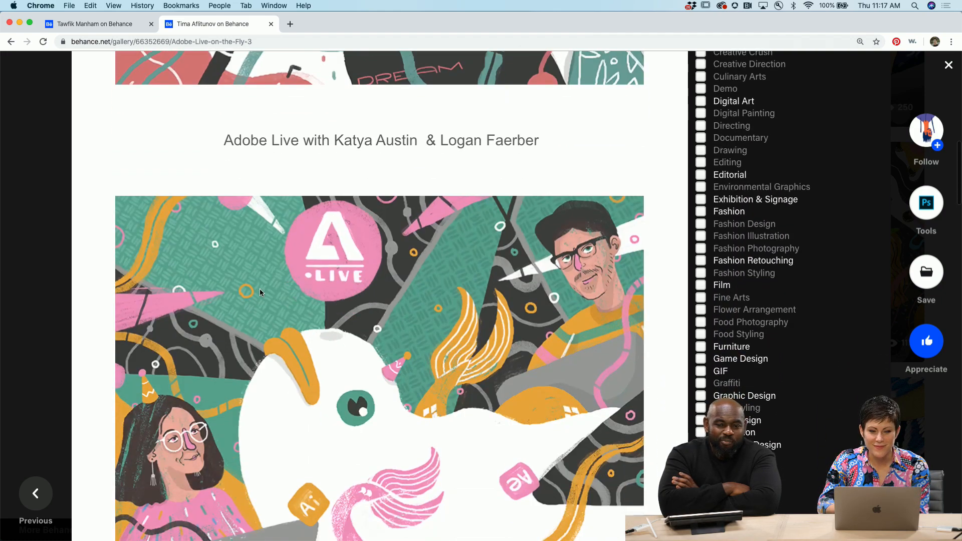
scroll(483, 226, "down", 2)
scroll(483, 226, "down", 2)
scroll(483, 226, "down", 9)
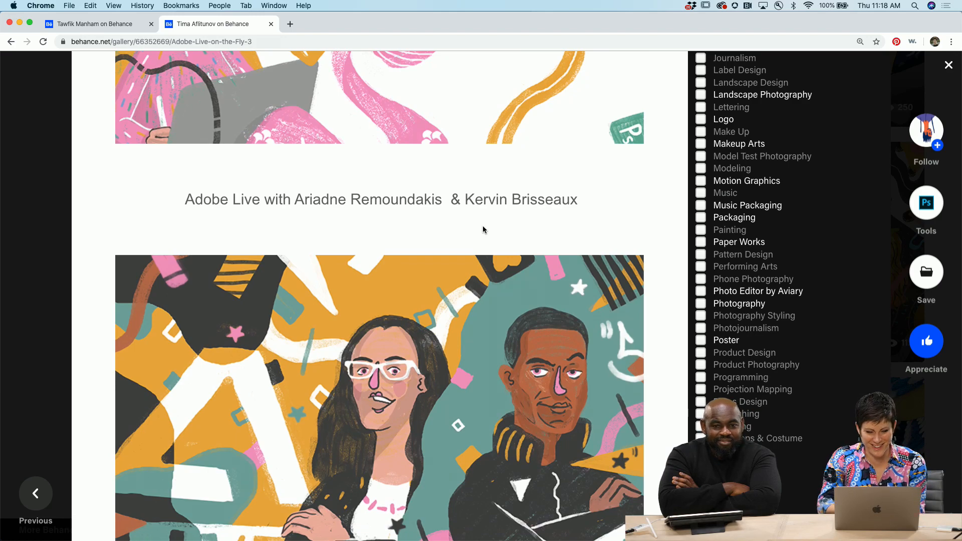
- Examine the ochre and teal double portrait and the large orange eyeball illustration through to the project's end
scroll(483, 229, "down", 4)
scroll(483, 229, "up", 2)
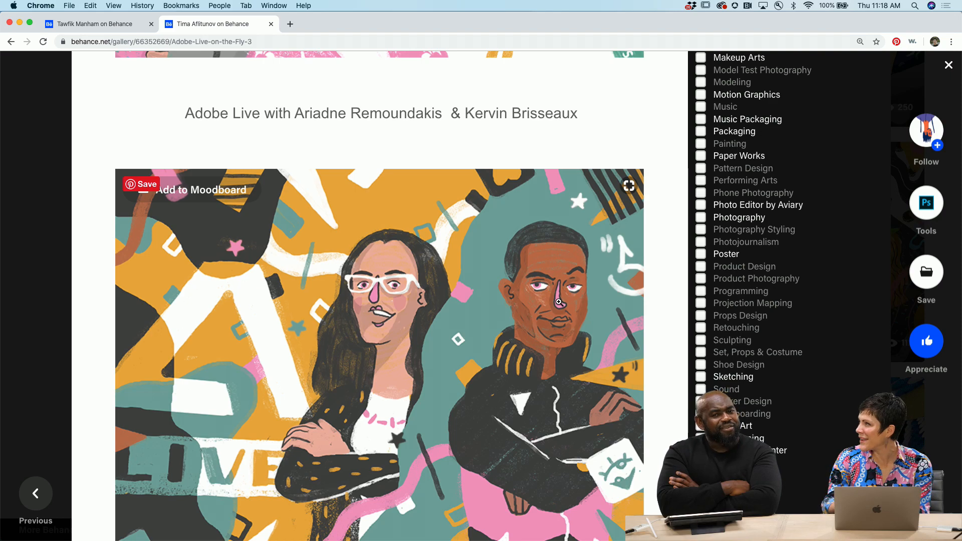
scroll(559, 302, "down", 3)
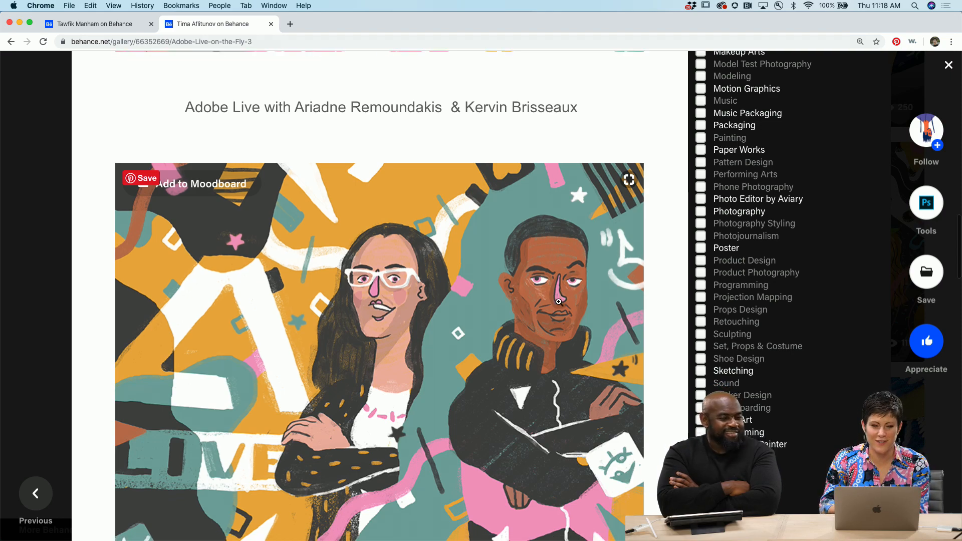
scroll(558, 301, "down", 10)
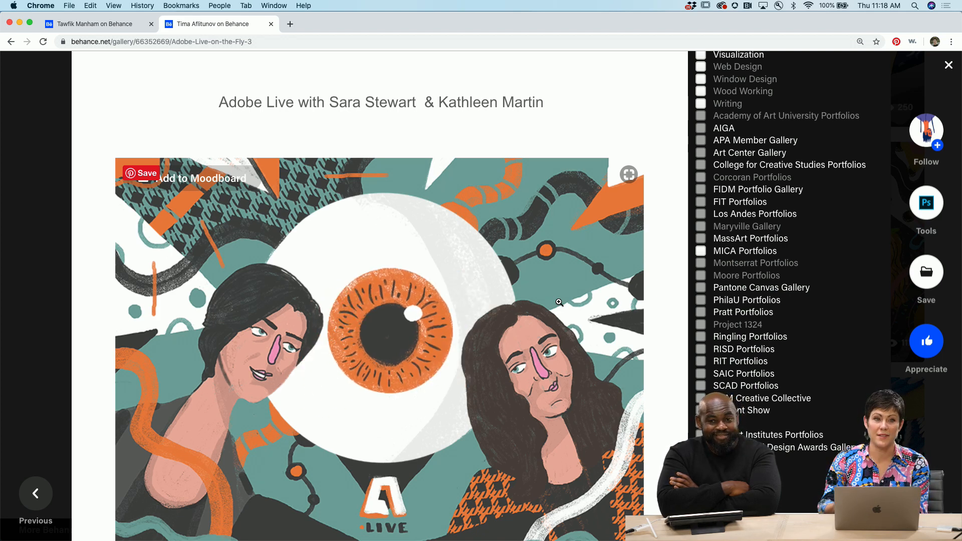
scroll(559, 303, "down", 1)
scroll(560, 303, "down", 15)
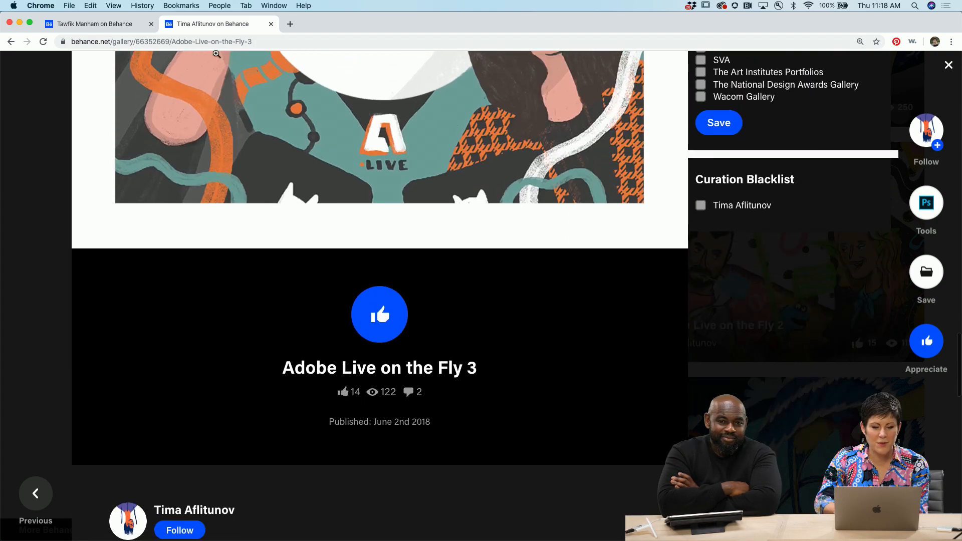
- Go back to the illustrator's profile, look over the other projects, and open Daily Illust. 4 Motion Loops
left_click(11, 42)
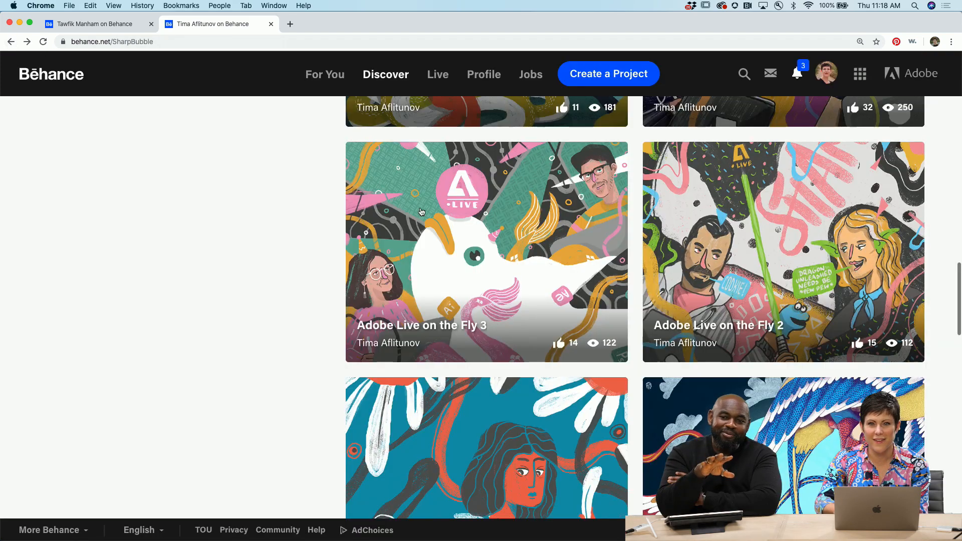
scroll(583, 316, "down", 5)
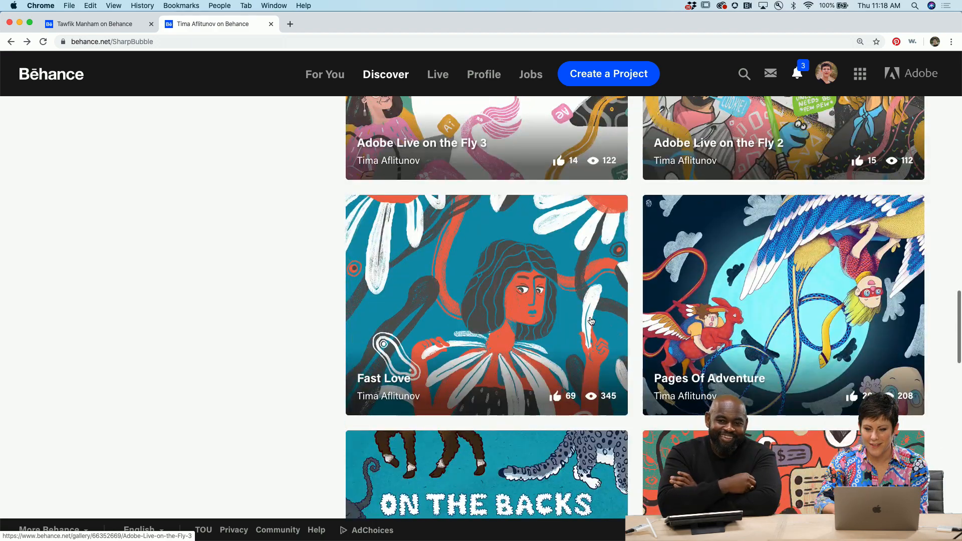
scroll(592, 320, "down", 4)
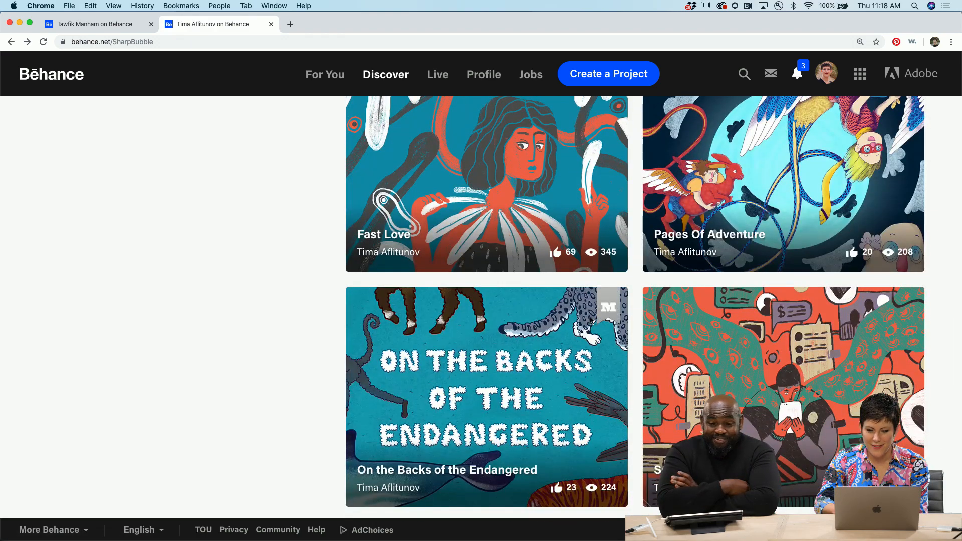
scroll(591, 320, "up", 15)
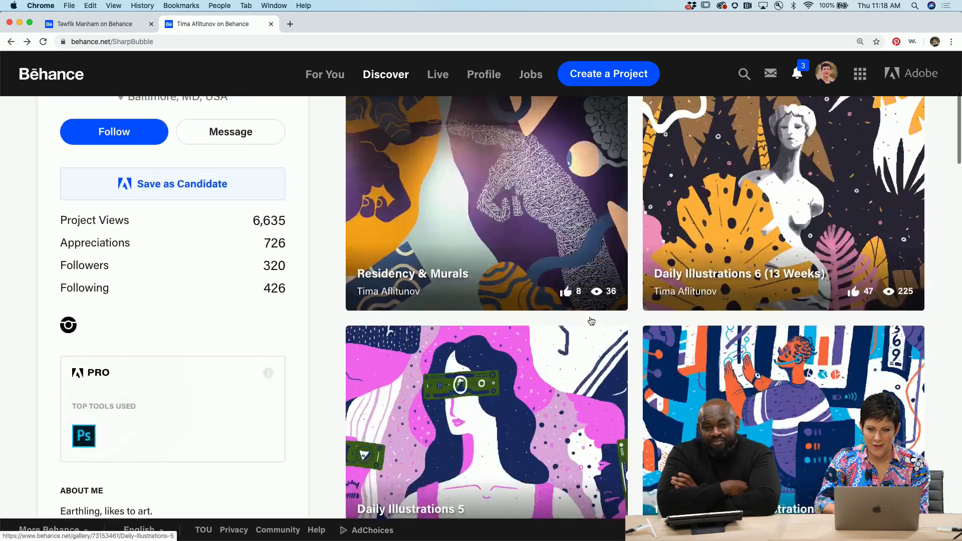
scroll(591, 322, "down", 10)
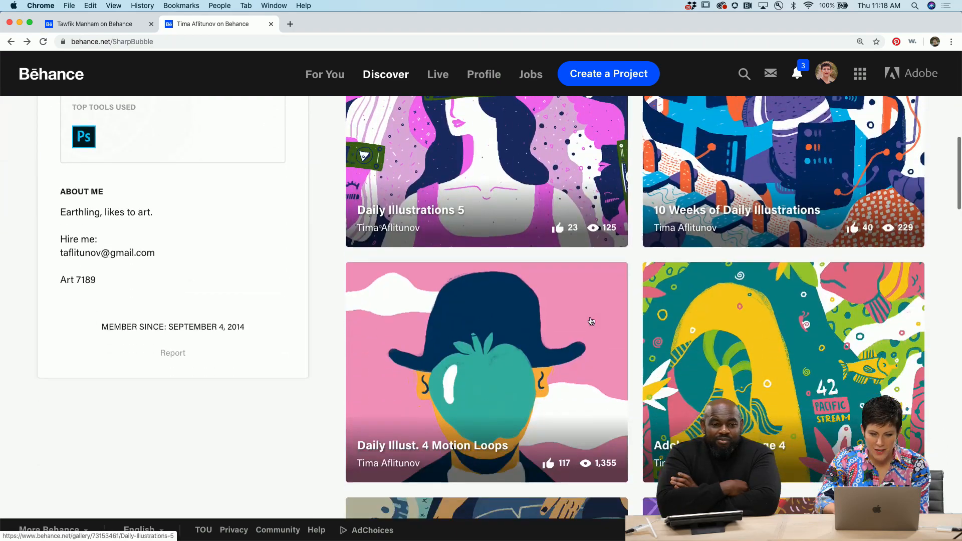
left_click(449, 322)
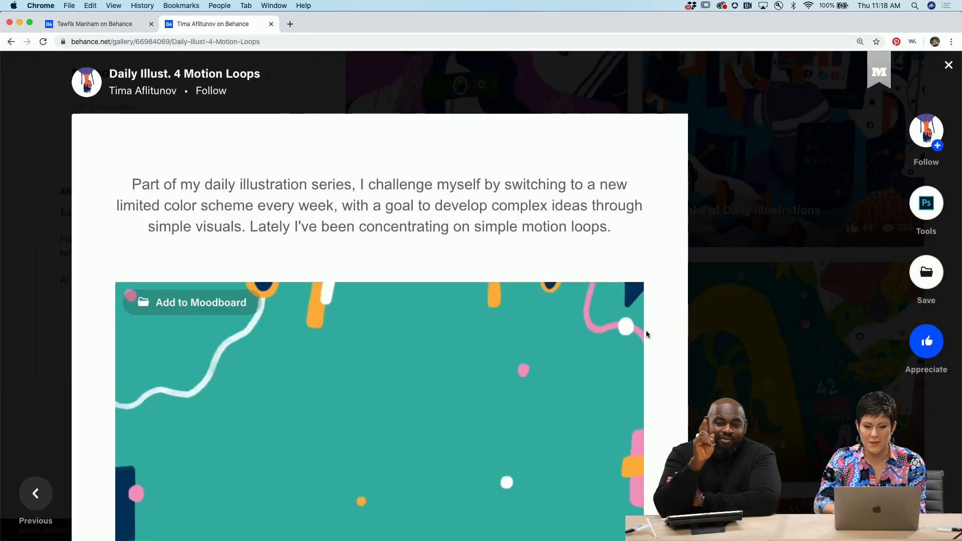
- Watch the teal New Week loop and the full Rene Magritte animation
scroll(545, 348, "down", 3)
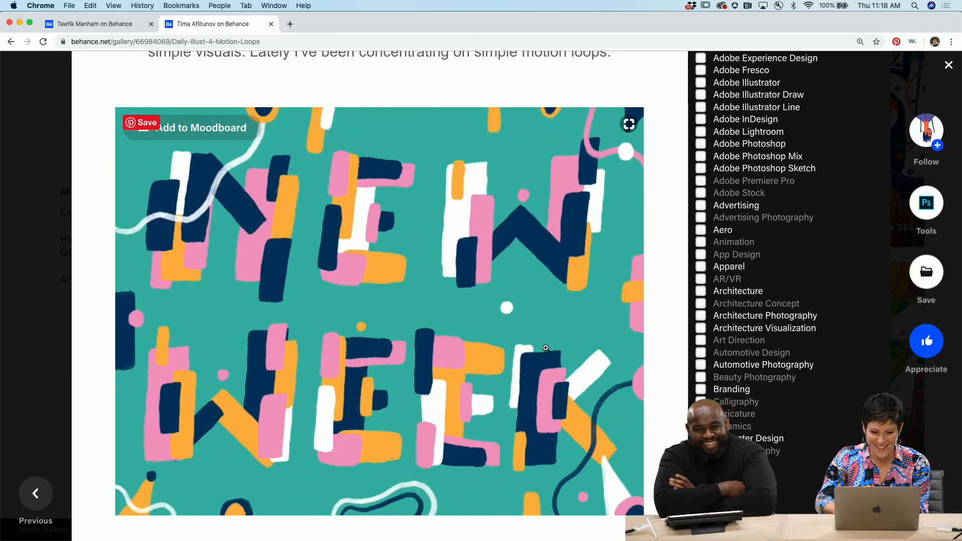
scroll(546, 348, "down", 10)
scroll(546, 348, "up", 1)
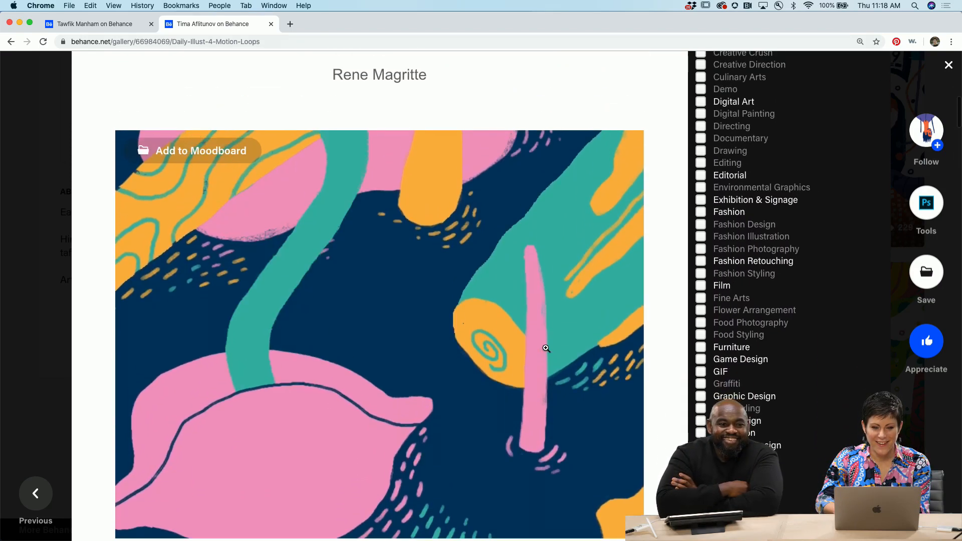
scroll(546, 348, "down", 1)
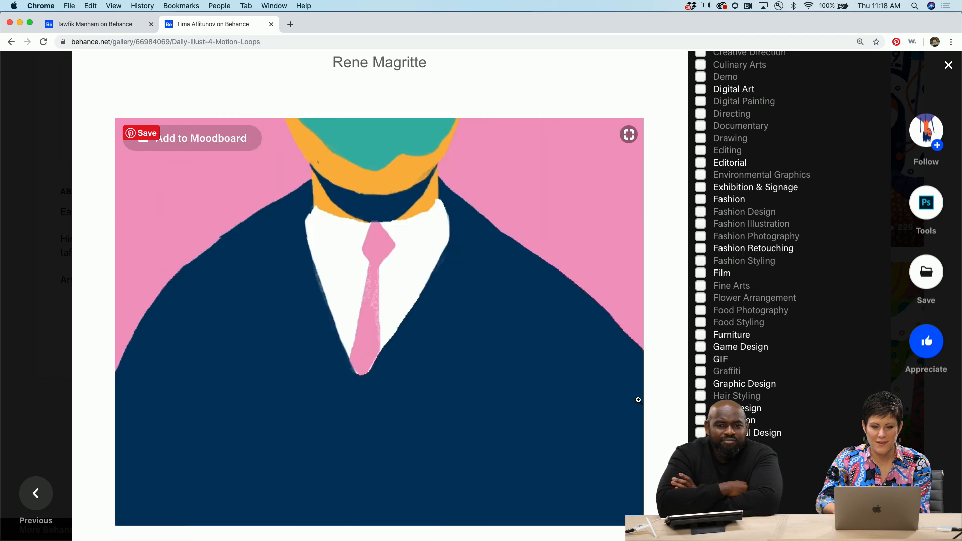
scroll(638, 400, "down", 1)
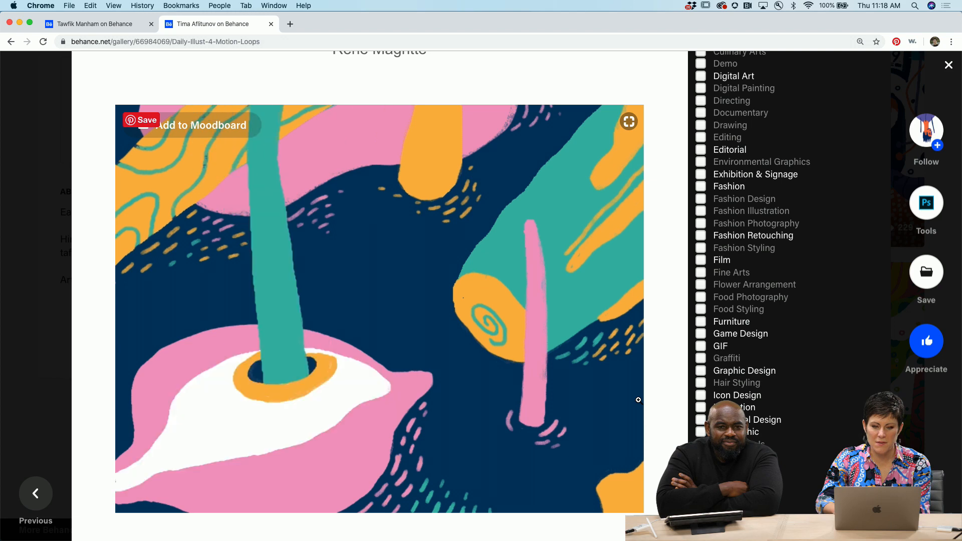
scroll(639, 399, "down", 3)
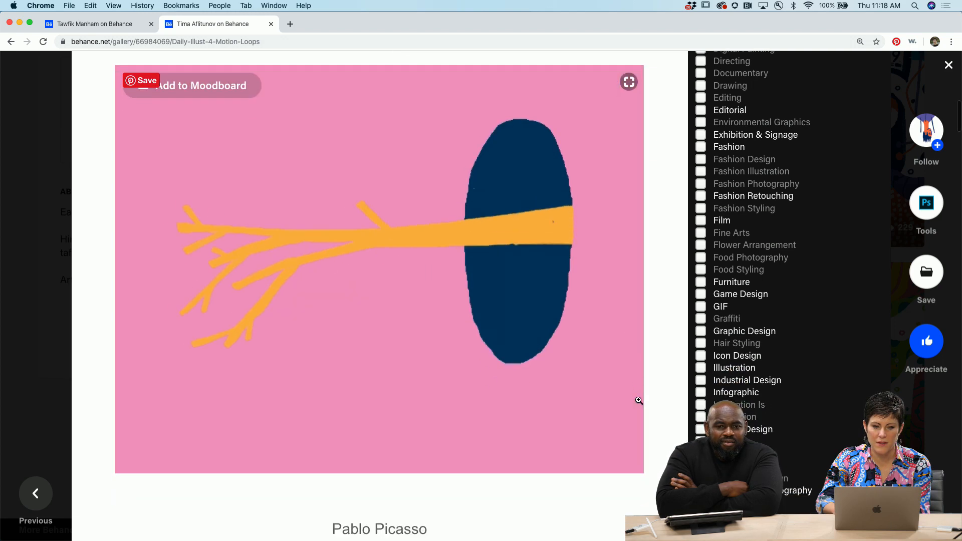
- Watch the Pablo Picasso, Paul Klee and Salvador Dali motion loops
scroll(639, 400, "down", 15)
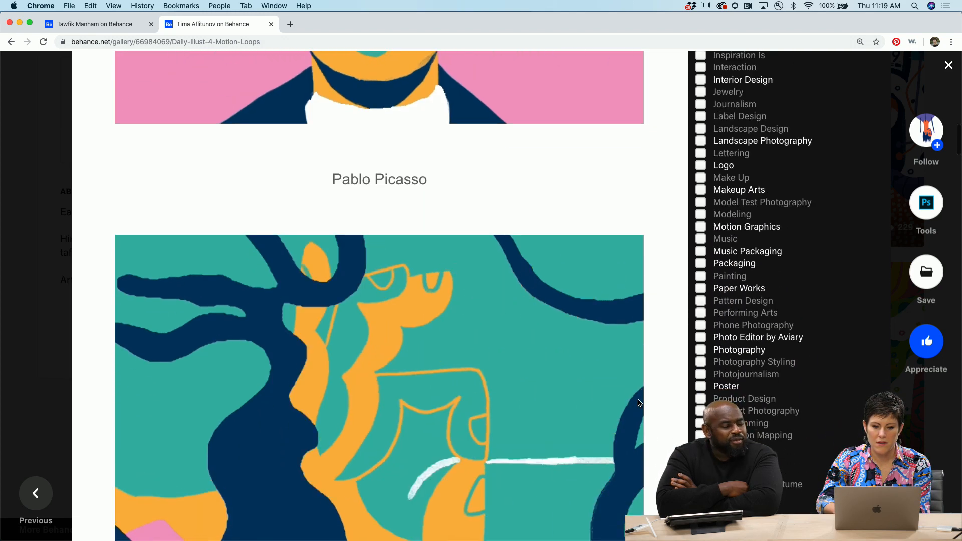
scroll(638, 401, "down", 20)
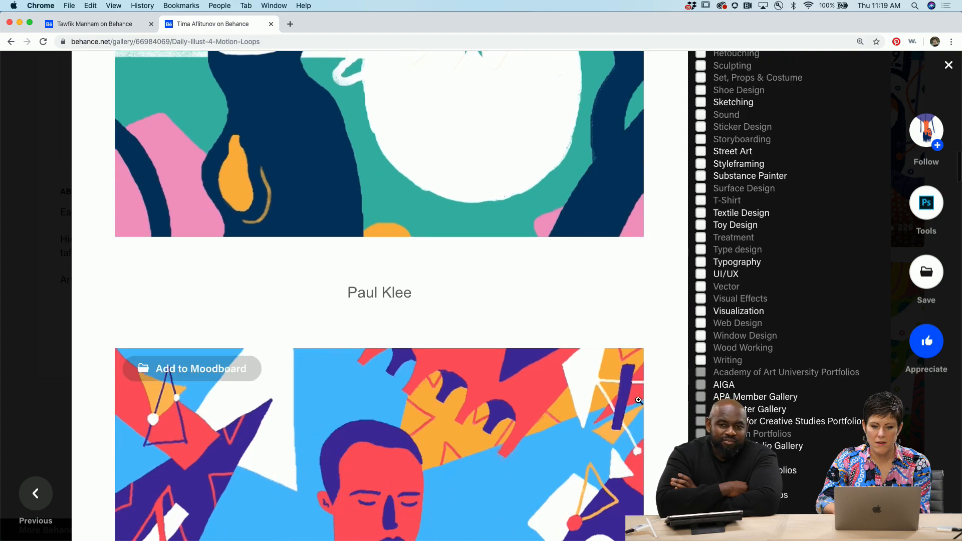
scroll(638, 400, "down", 11)
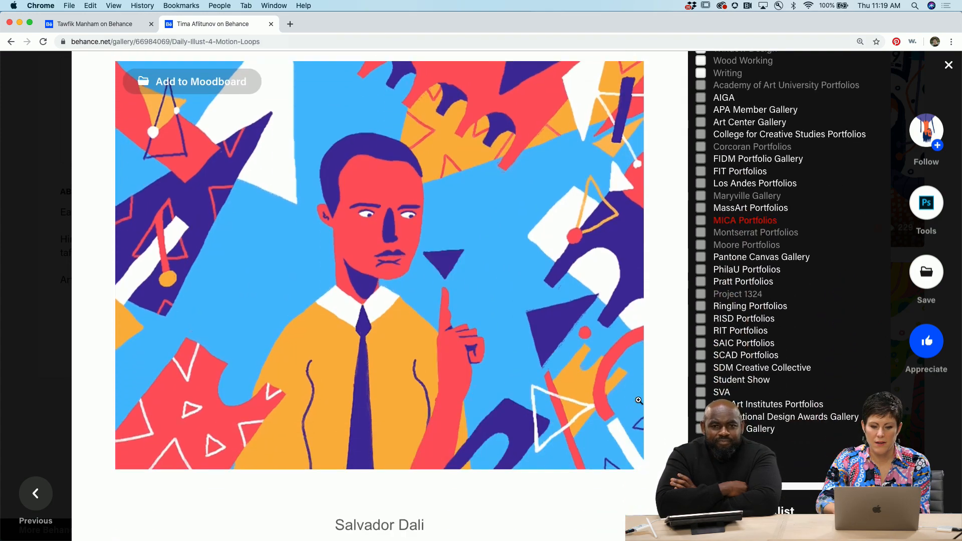
scroll(638, 400, "up", 4)
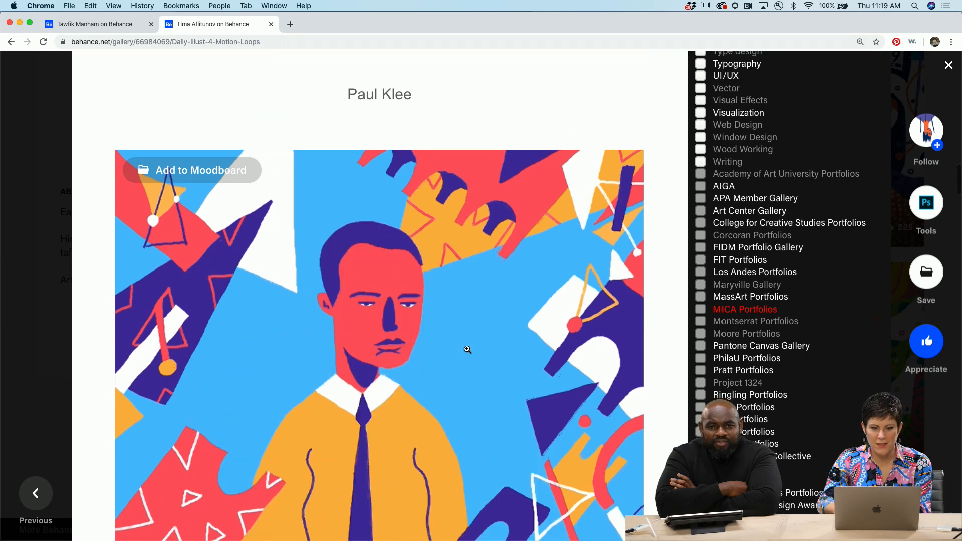
scroll(468, 349, "down", 10)
scroll(468, 350, "down", 11)
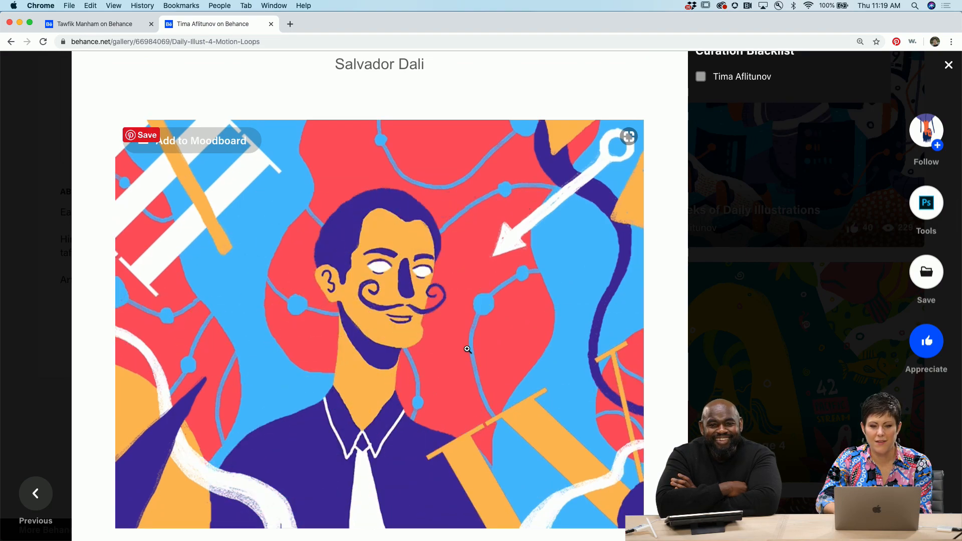
- View the Wassily Kandinsky and Frida Kahlo portrait loops, followed by the No swimming and Vibrations animations
scroll(468, 350, "down", 20)
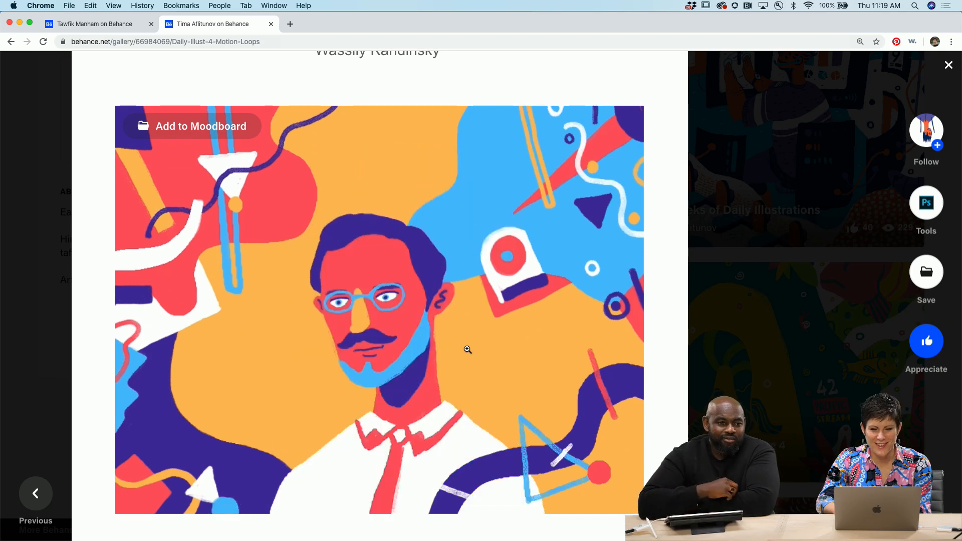
scroll(468, 350, "down", 19)
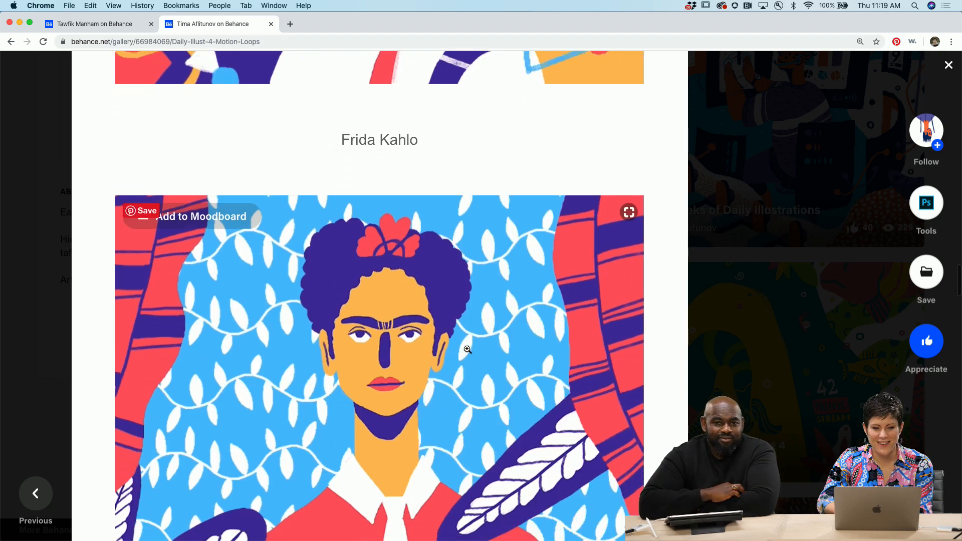
scroll(468, 350, "down", 2)
scroll(468, 350, "down", 12)
scroll(467, 350, "down", 8)
scroll(467, 350, "up", 1)
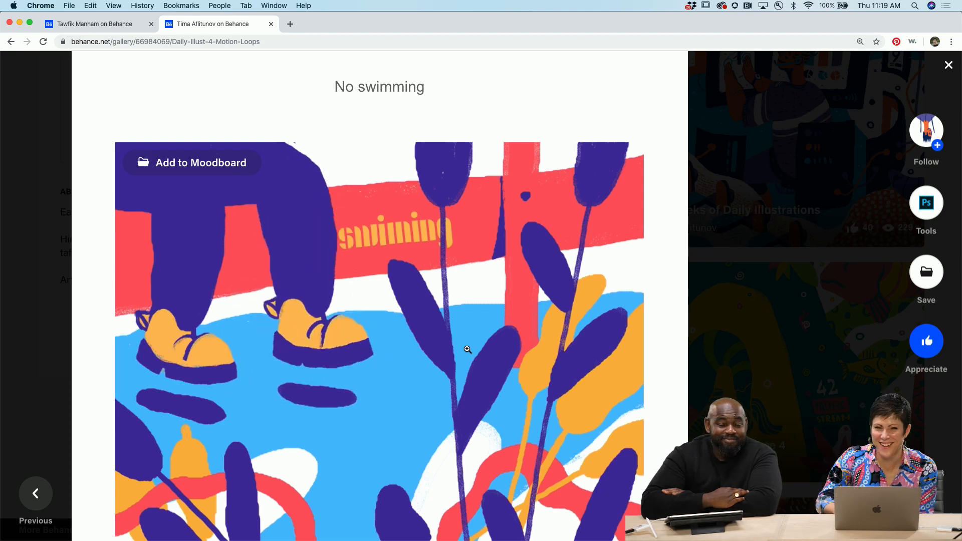
scroll(468, 350, "down", 15)
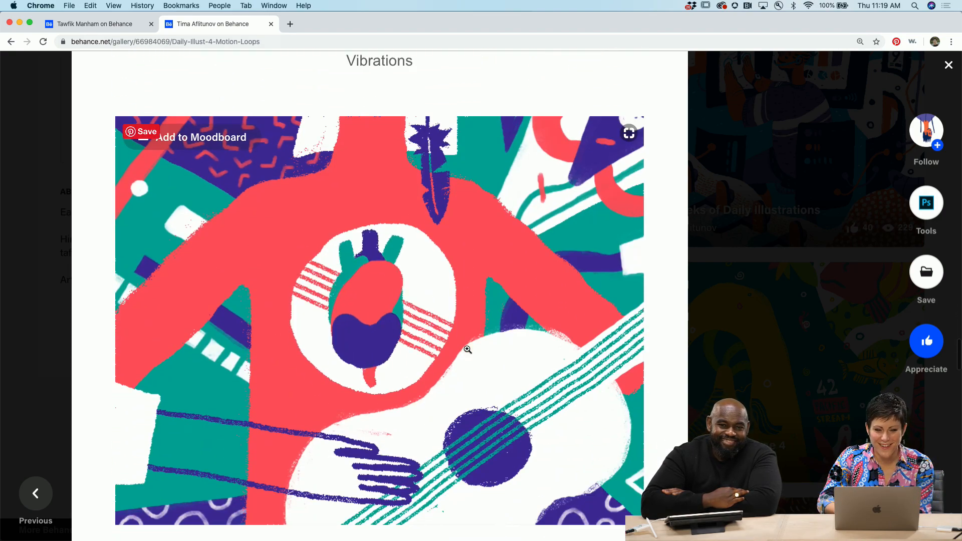
- Watch the Restless bow-and-arrow loop and look through the remaining motion loops in the project
scroll(467, 350, "down", 10)
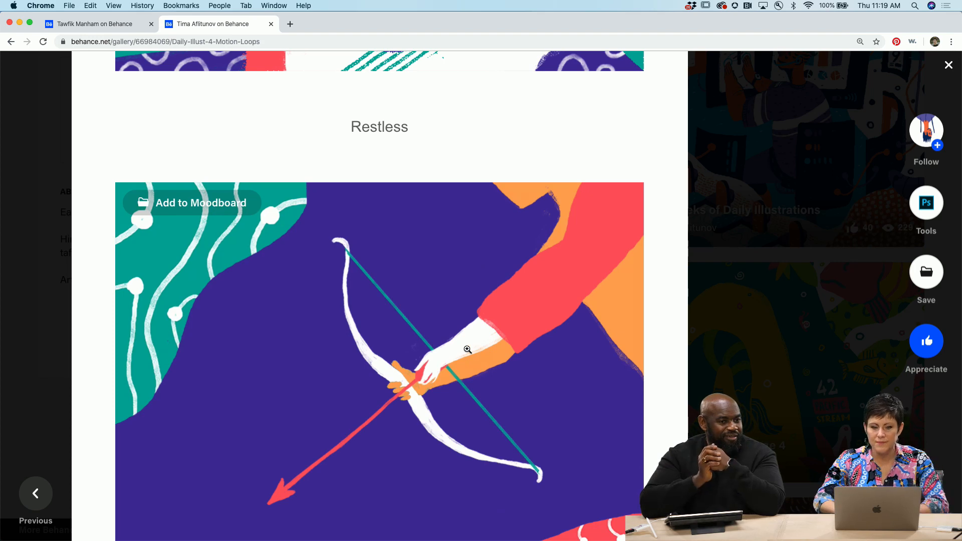
scroll(467, 349, "down", 10)
scroll(467, 350, "down", 5)
scroll(467, 349, "up", 2)
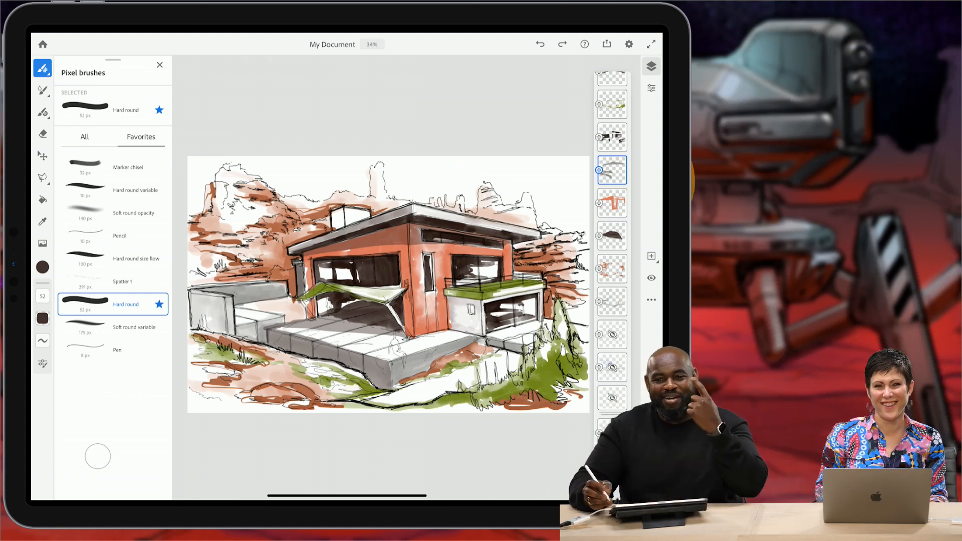
- Switch to the house painting in Adobe Fresco, choose the Watercolor round detail live brush and sample the reddish brown of the foreground ground
scroll(382, 281, "down", 1)
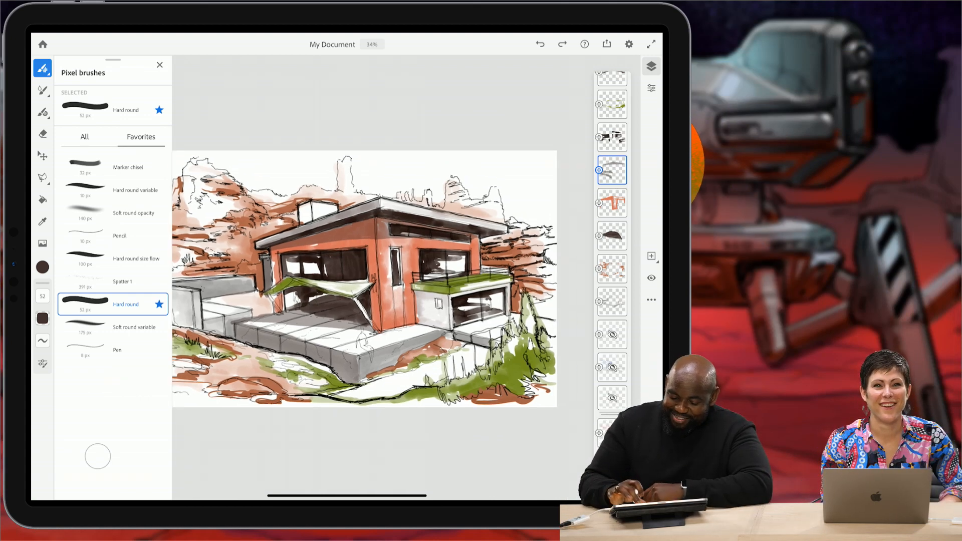
scroll(382, 251, "up", 5)
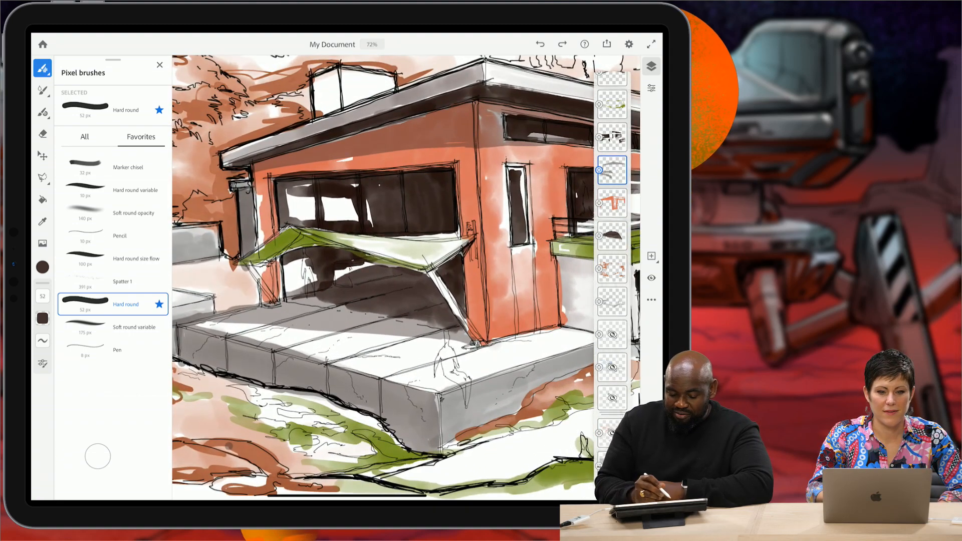
scroll(382, 276, "down", 4)
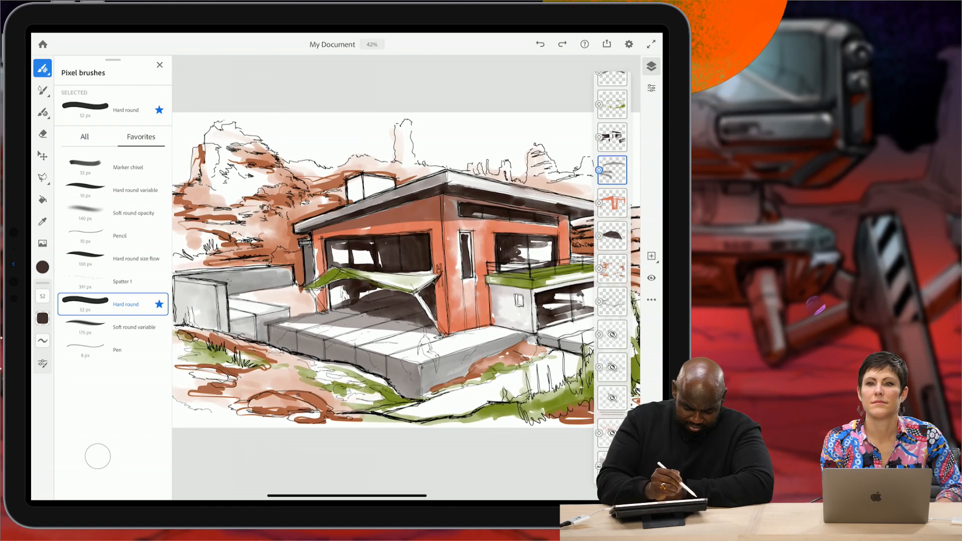
left_click(42, 90)
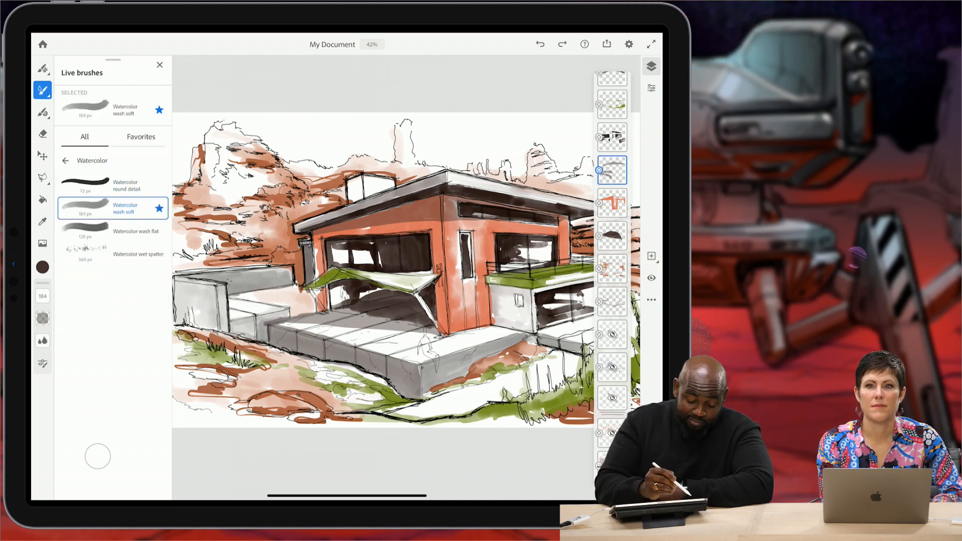
left_click(43, 267)
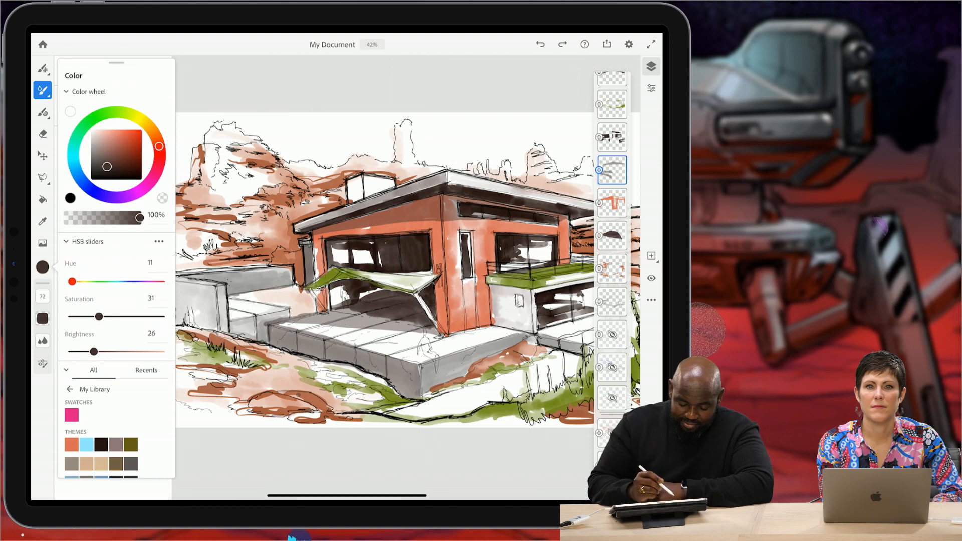
left_click_drag(309, 389, 309, 389)
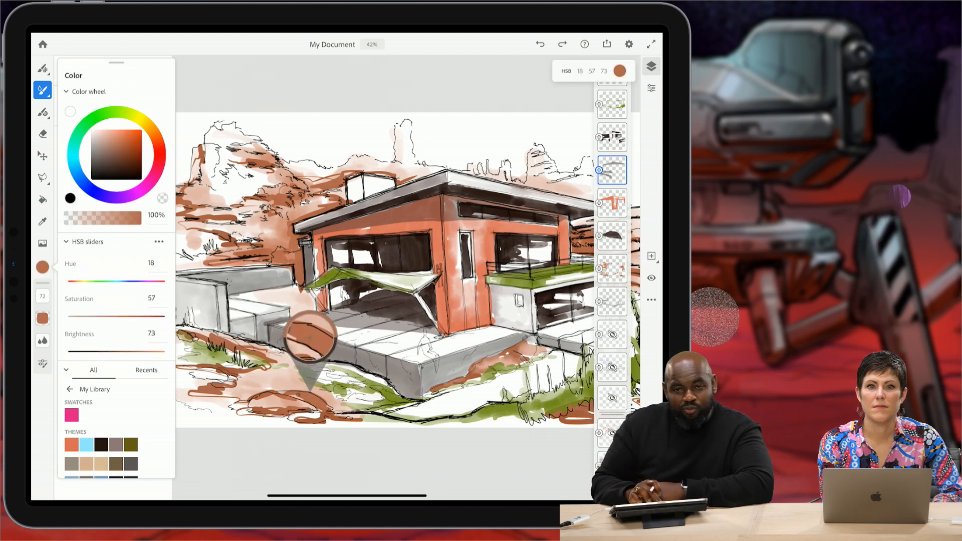
left_click_drag(311, 389, 308, 387)
- Shift the sampled brown to a golden ochre with hue 37, saturation 63 and brightness 84
left_click_drag(125, 316, 122, 316)
left_click_drag(74, 281, 77, 282)
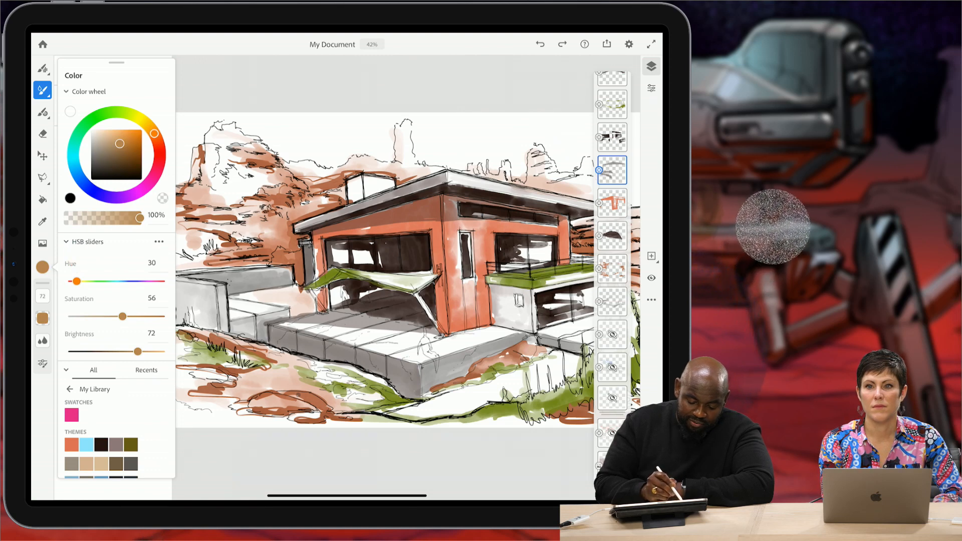
left_click_drag(138, 351, 149, 352)
left_click_drag(123, 316, 129, 316)
left_click_drag(77, 282, 79, 282)
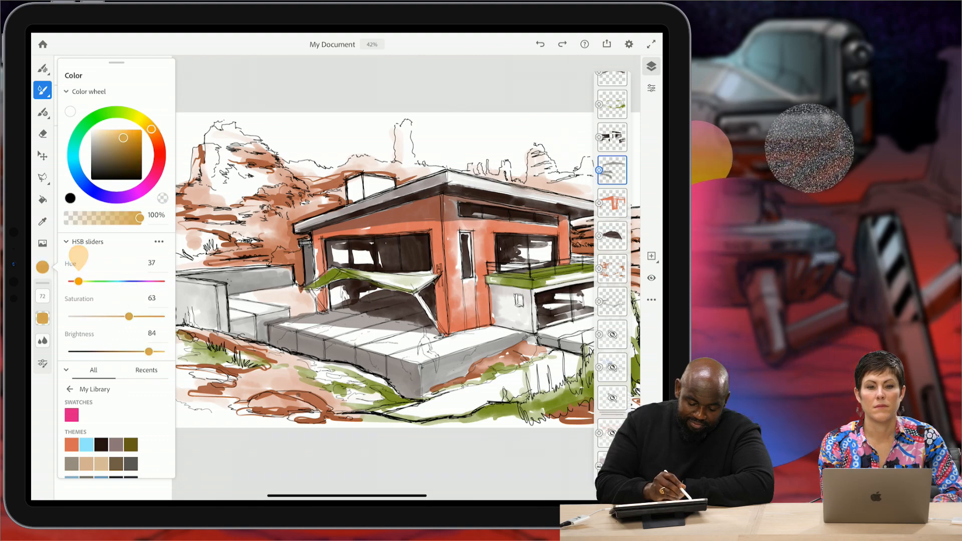
- On the ground colour layer, paint ochre on the foreground rock, then blend ochre in beside the house with the Watercolor wash soft brush
scroll(383, 271, "up", 2)
left_click(426, 215)
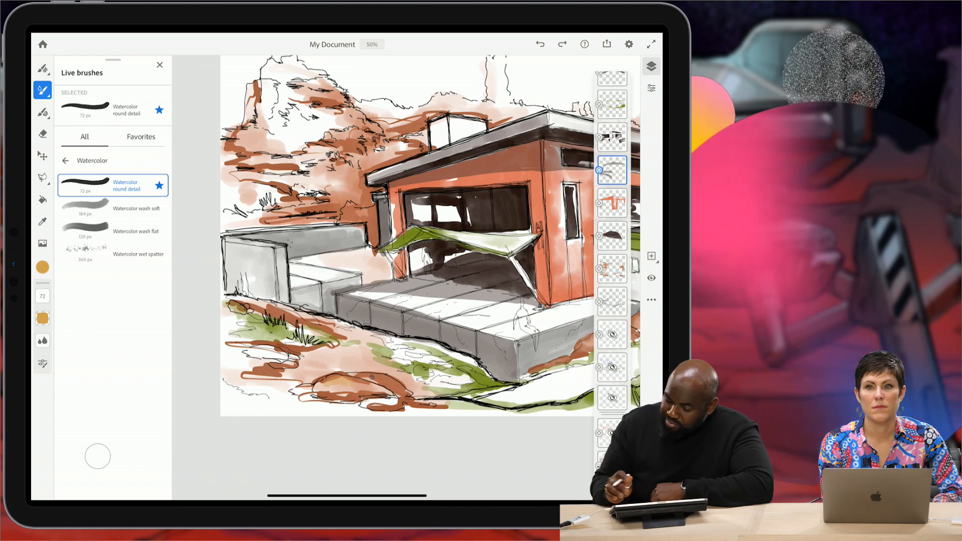
key("ctrl+z")
left_click(612, 269)
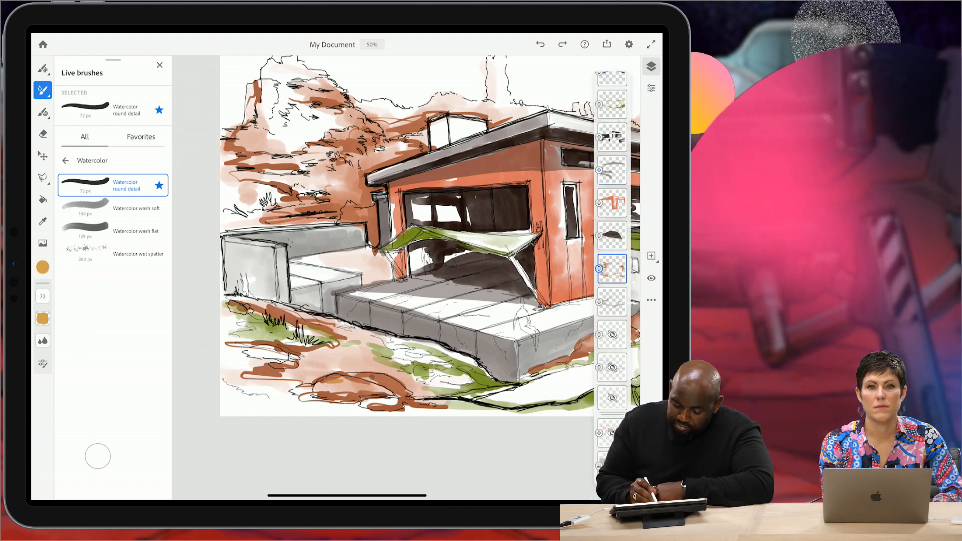
left_click_drag(325, 384, 354, 383)
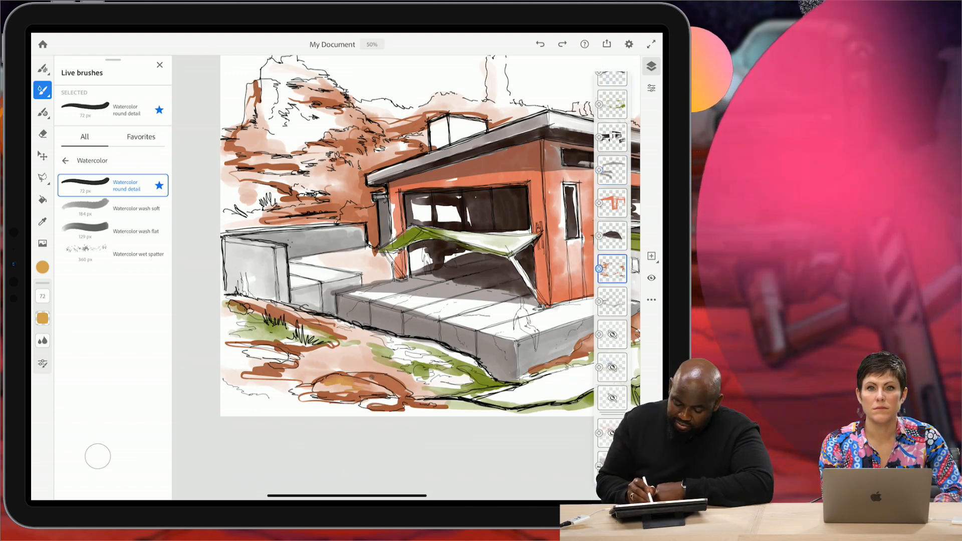
left_click(113, 209)
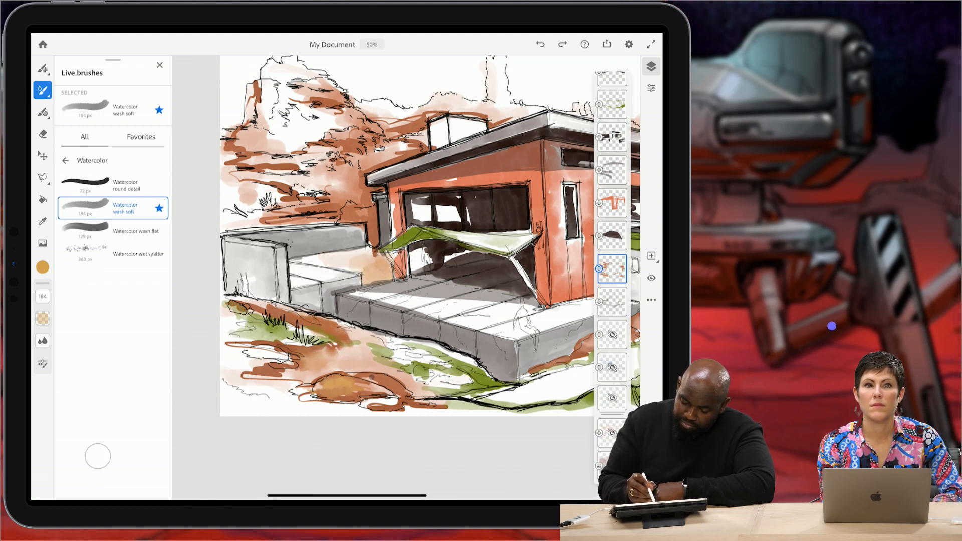
scroll(416, 203, "up", 5)
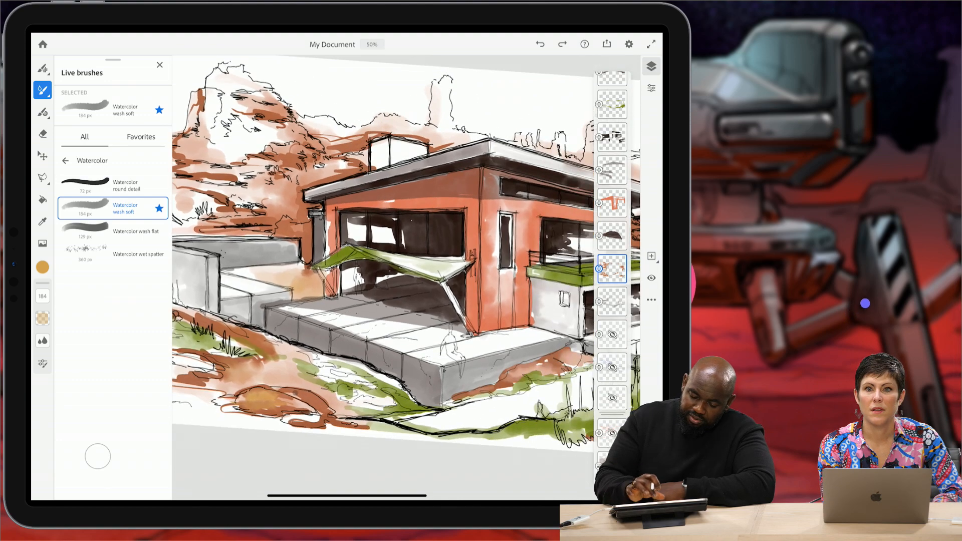
key("ctrl+z")
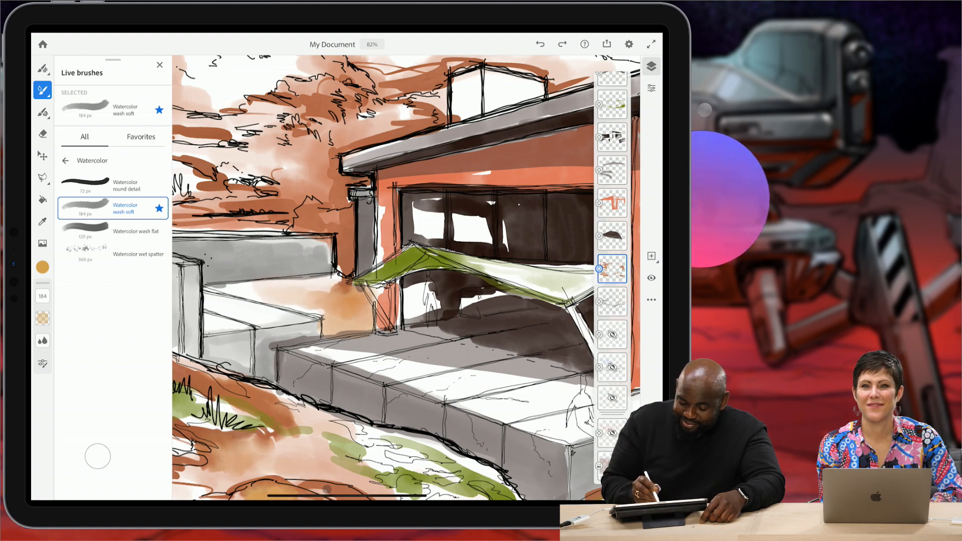
- Add an empty layer beneath the ground colour layer and mix a light blue with hue 190, saturation 30 and brightness 98
scroll(383, 279, "down", 6)
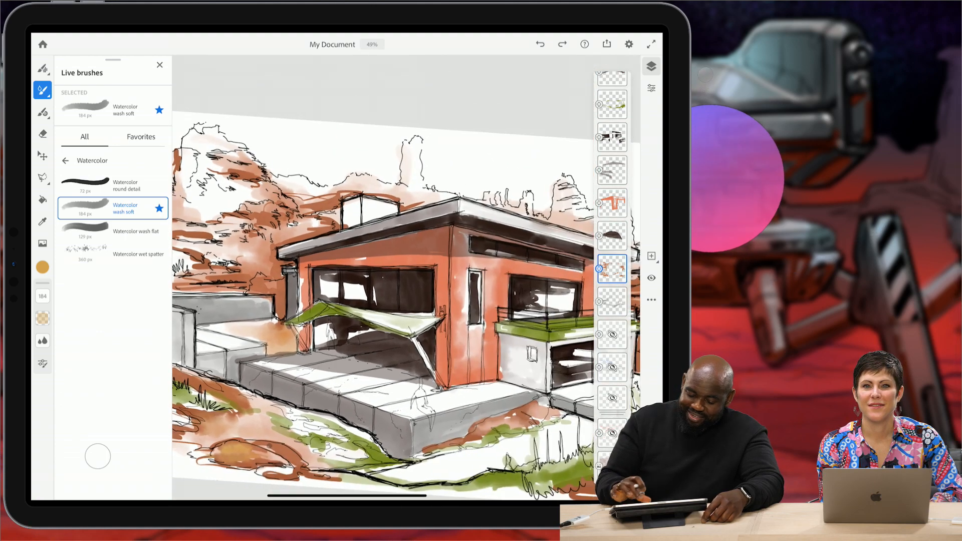
scroll(383, 278, "up", 3)
scroll(383, 278, "down", 3)
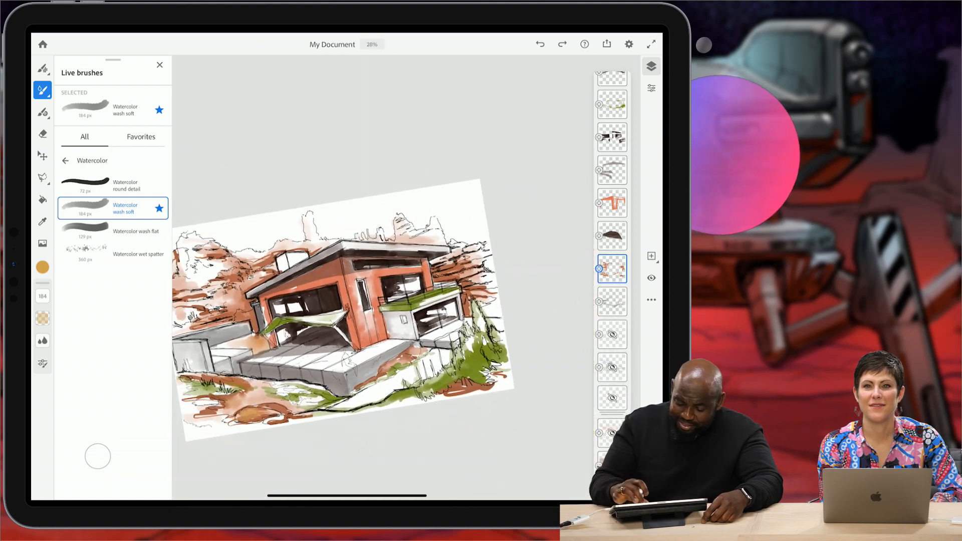
scroll(351, 278, "up", 4)
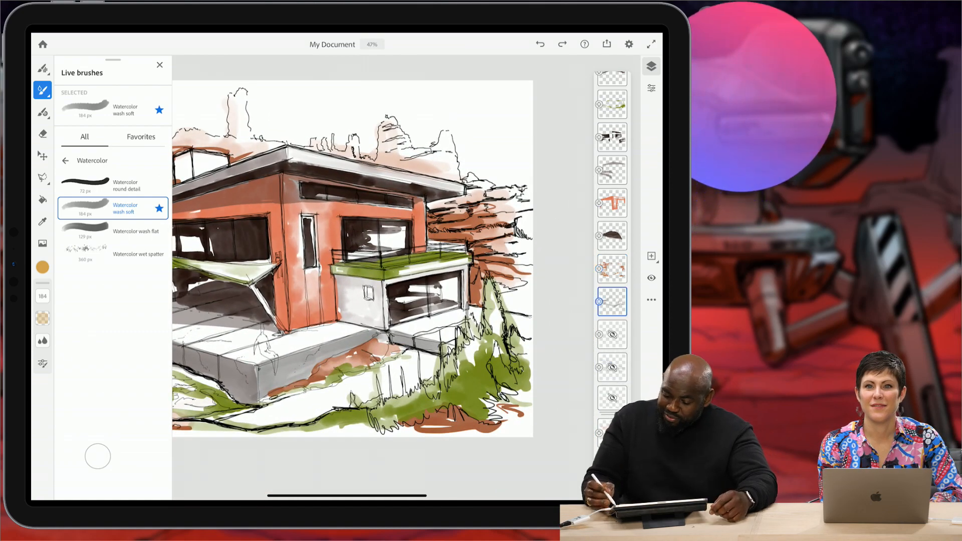
left_click(43, 267)
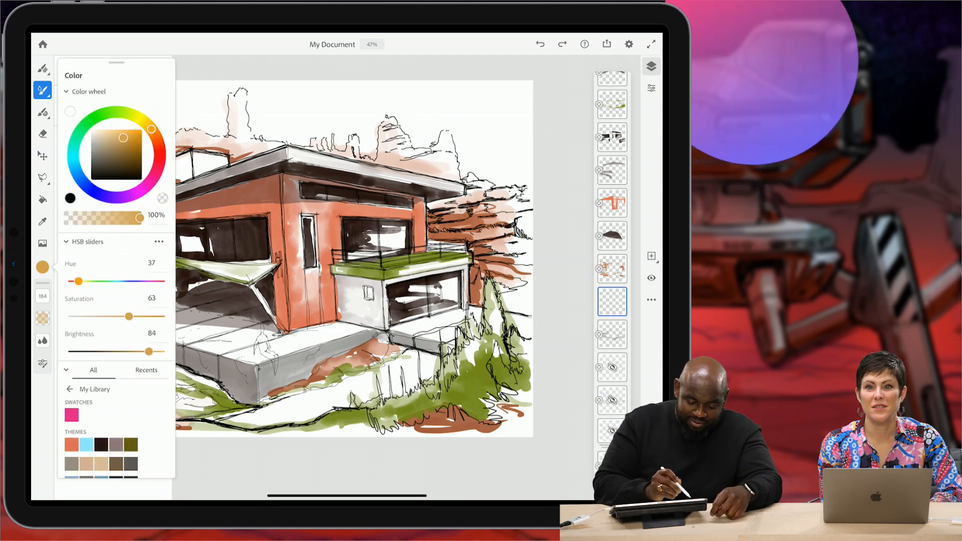
left_click_drag(79, 281, 113, 281)
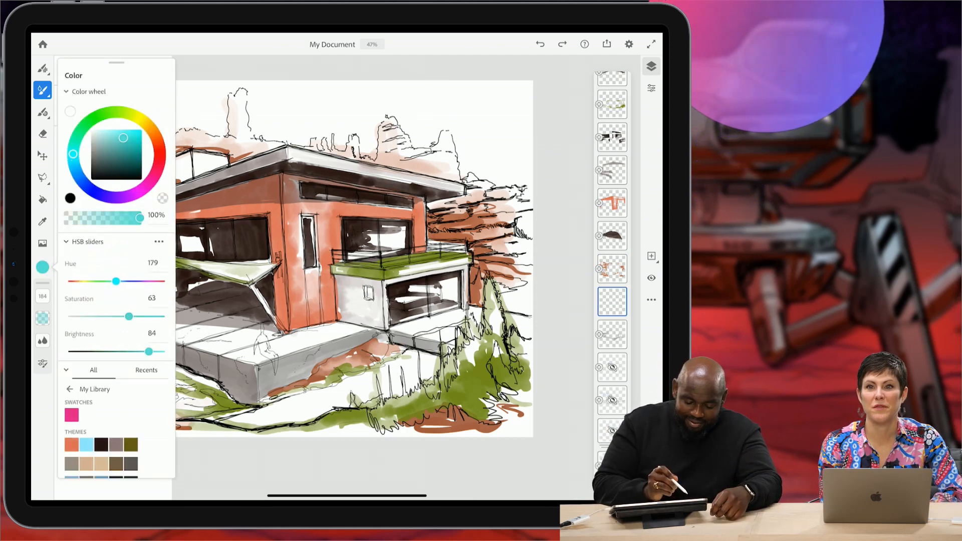
left_click_drag(74, 154, 74, 163)
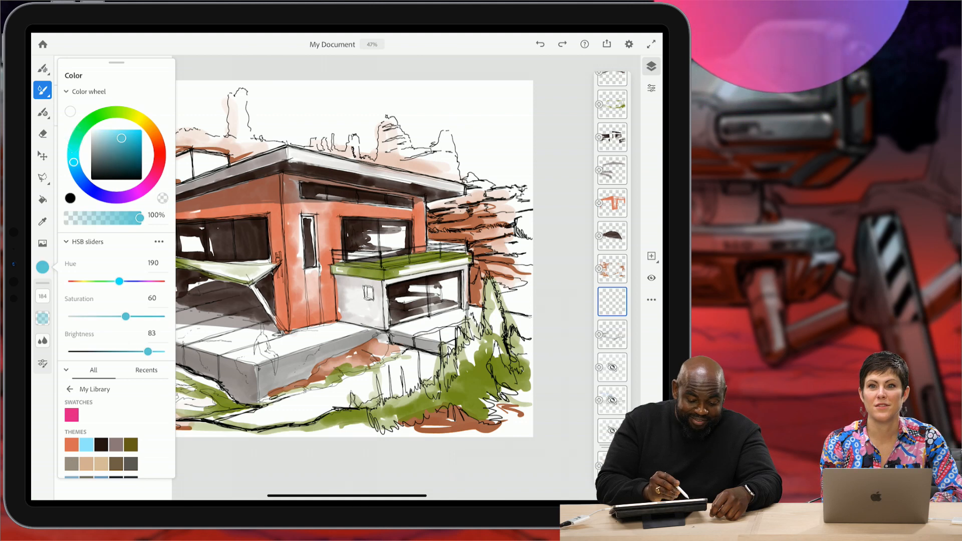
left_click_drag(122, 137, 110, 133)
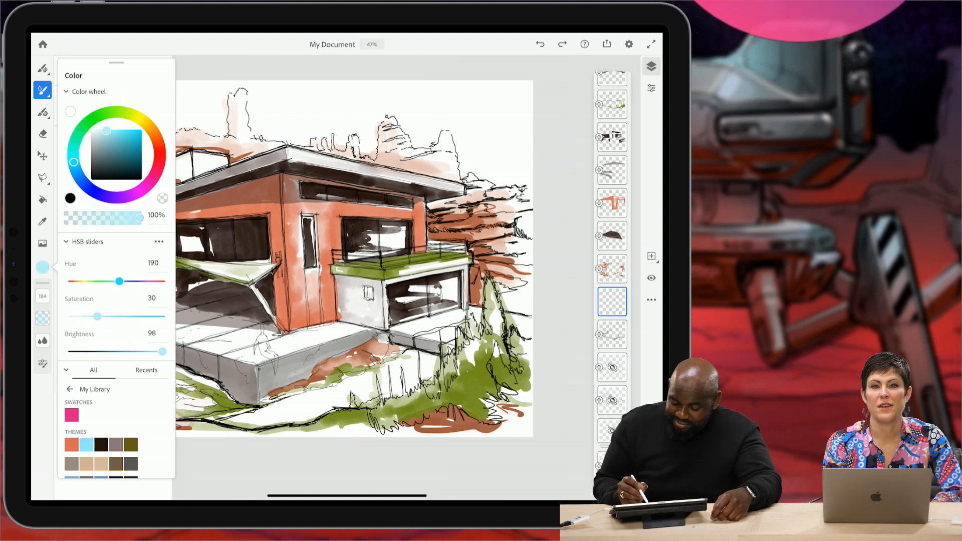
- Paint the stream in front of the house and the patch behind the trees light blue with the Watercolor wash soft brush
left_click_drag(413, 372, 411, 383)
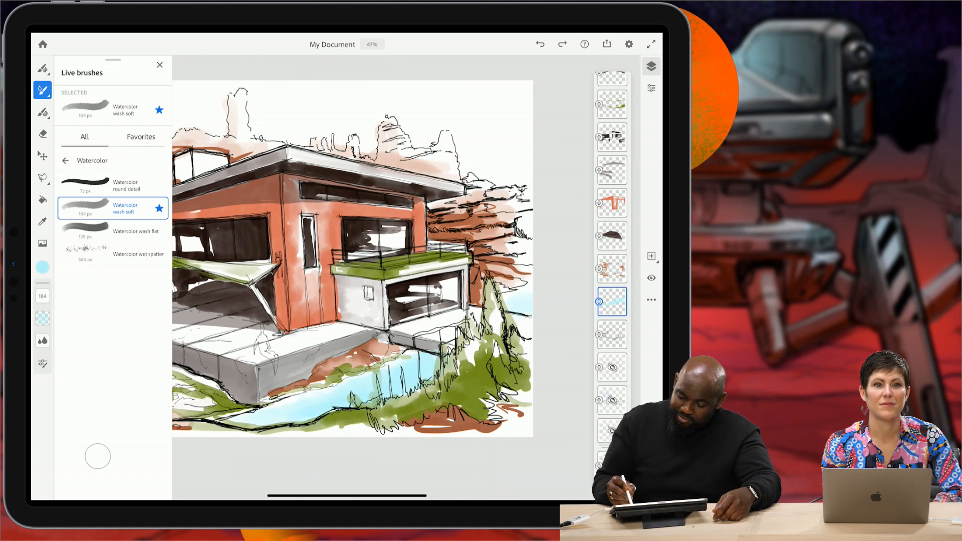
scroll(380, 241, "down", 3)
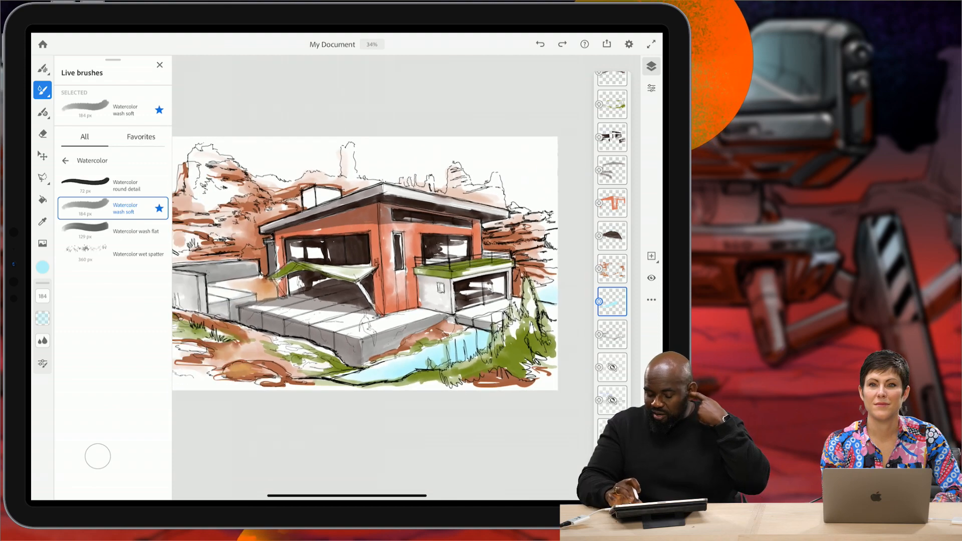
scroll(366, 268, "right", 1)
scroll(356, 270, "down", 1)
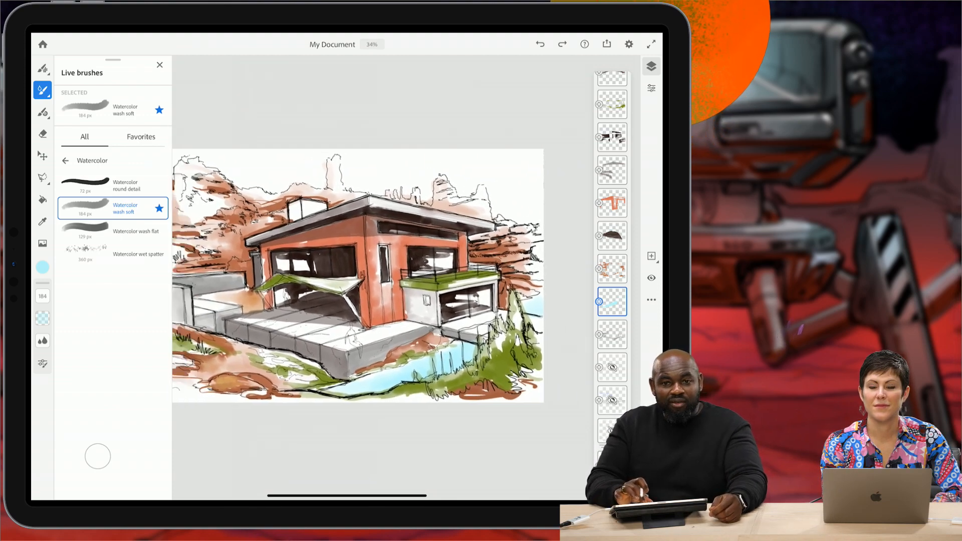
- Wash the sky above the cliffs and roof in light blue, enlarging the brush to 297 px
scroll(376, 298, "up", 1)
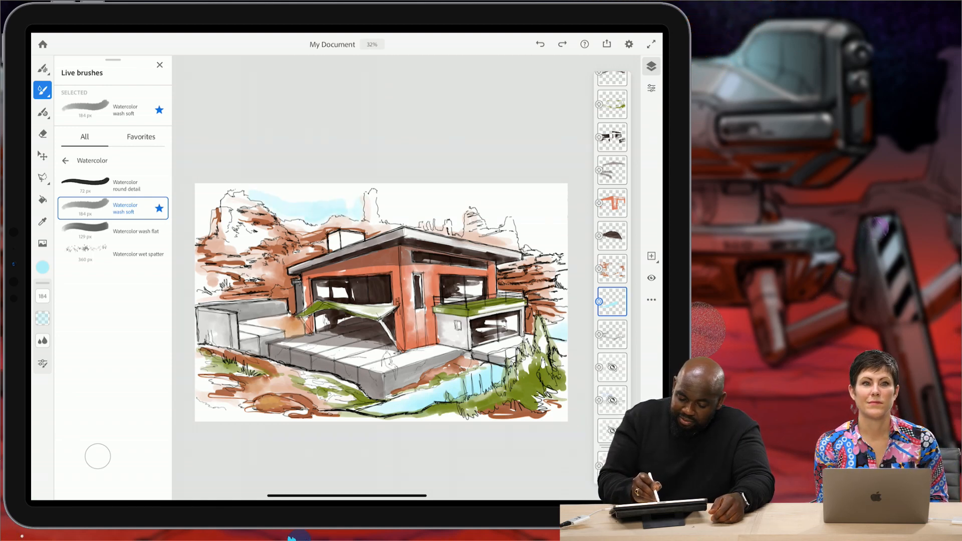
left_click_drag(42, 296, 64, 275)
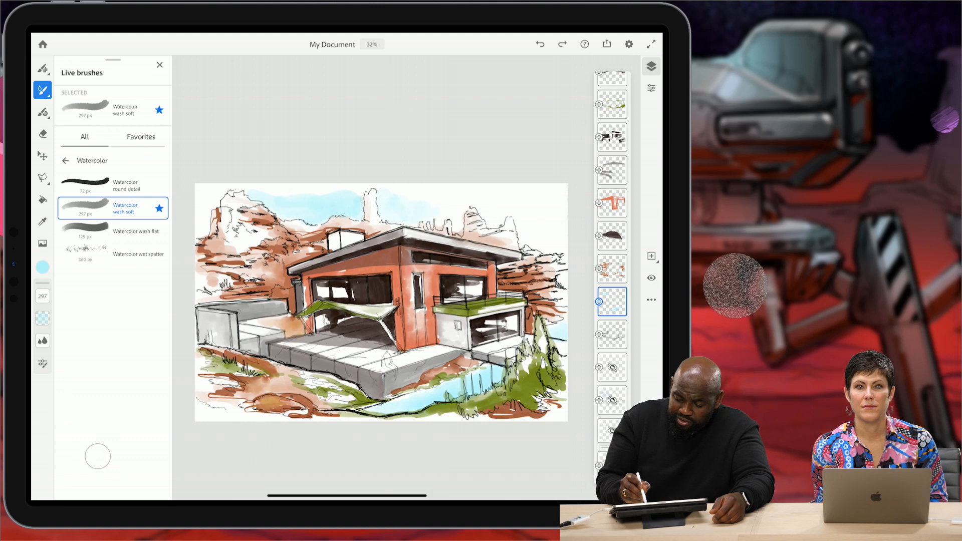
left_click_drag(397, 201, 442, 203)
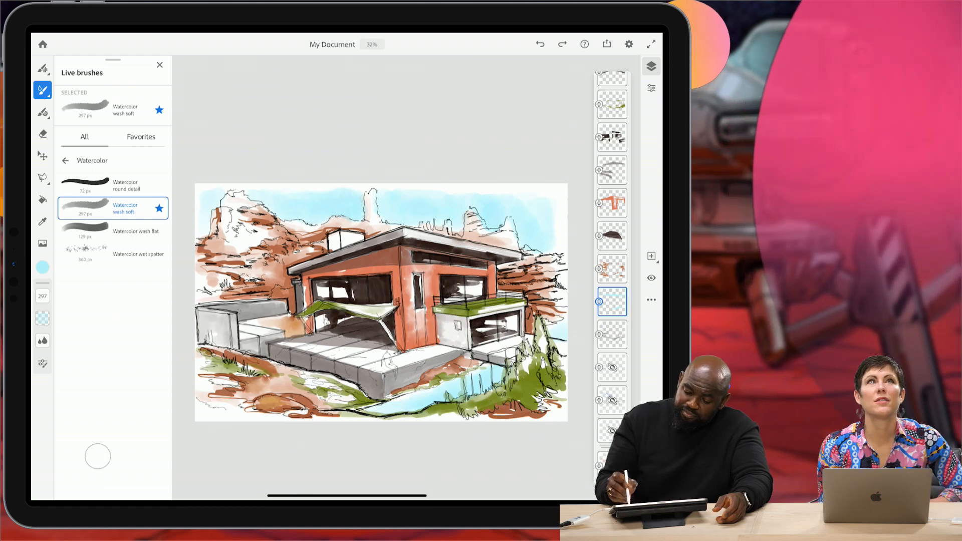
- Sample the green of the foreground bushes and darken it to an olive with hue 68, saturation 66 and brightness 38
scroll(381, 302, "up", 2)
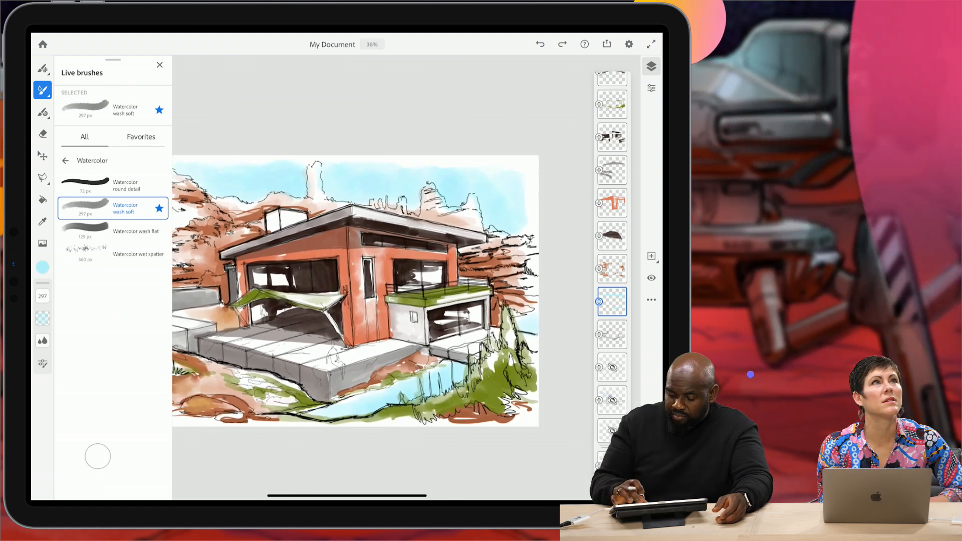
left_click(482, 379)
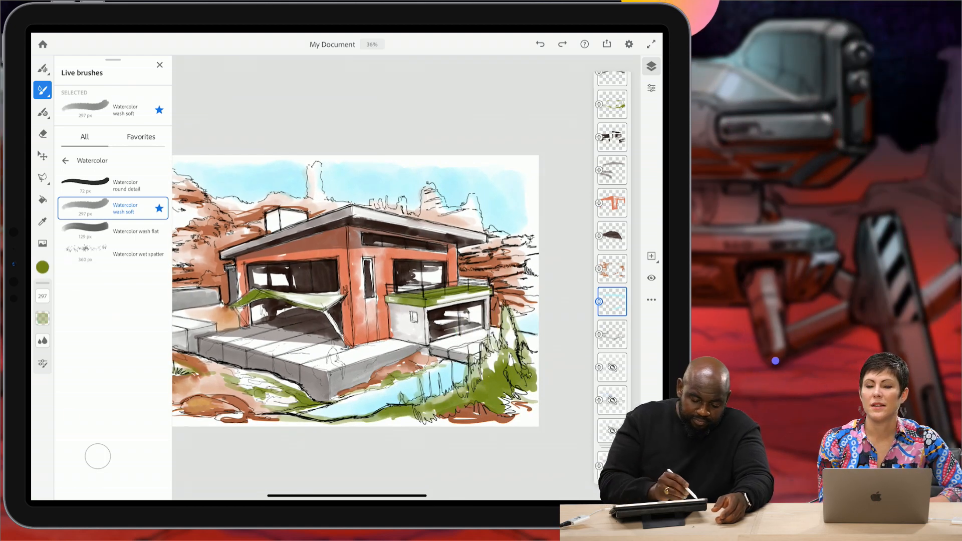
left_click(43, 267)
left_click_drag(112, 352, 105, 351)
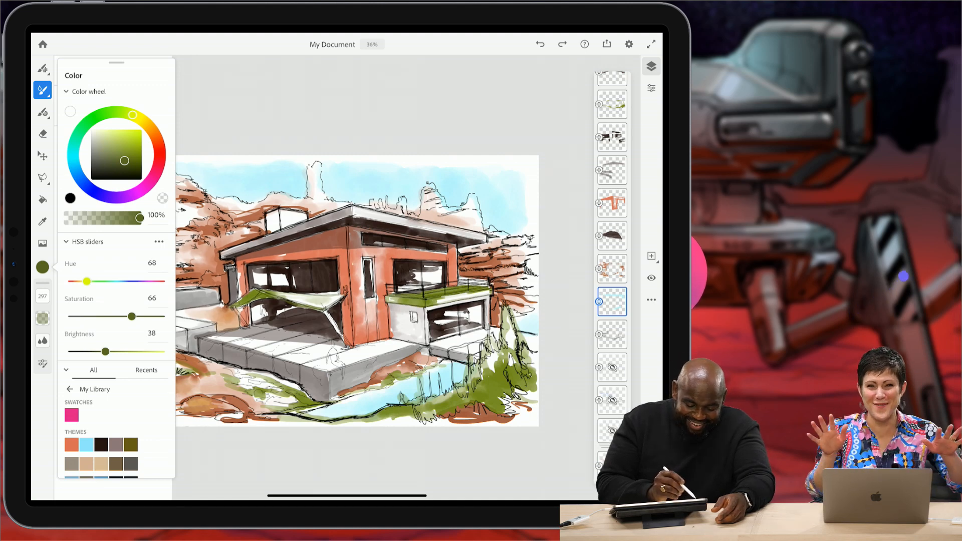
- Make the ground colour layer directly above the blue layer active
left_click(612, 302)
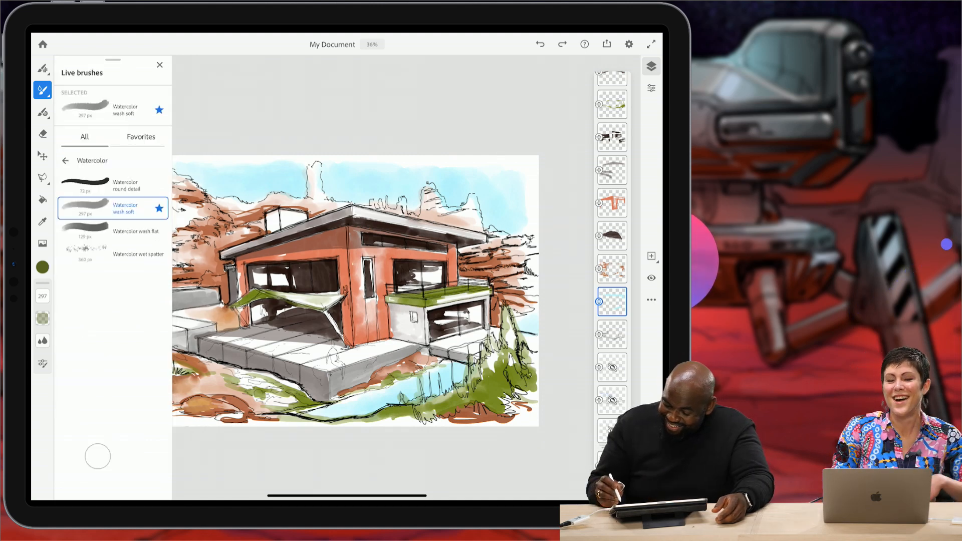
left_click(612, 301)
left_click(613, 269)
left_click(612, 269)
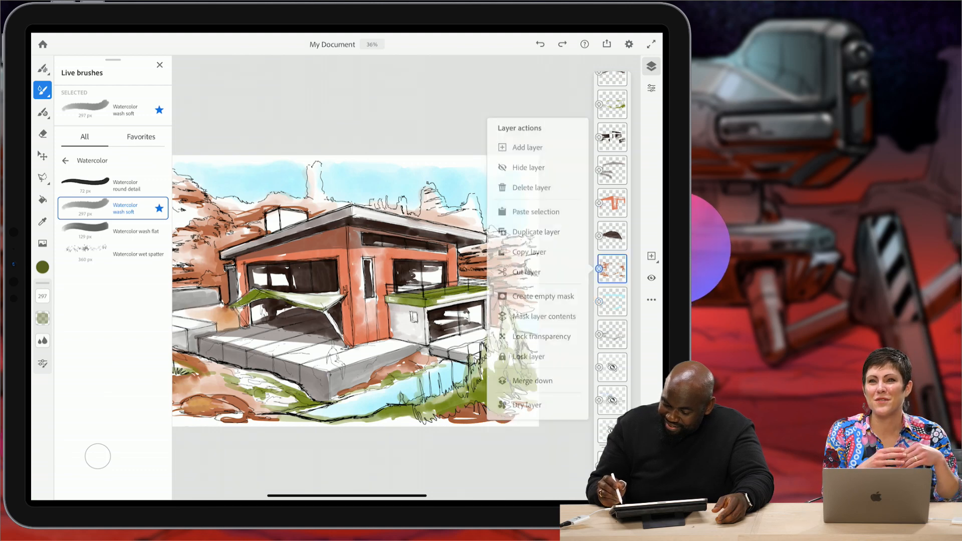
left_click(612, 270)
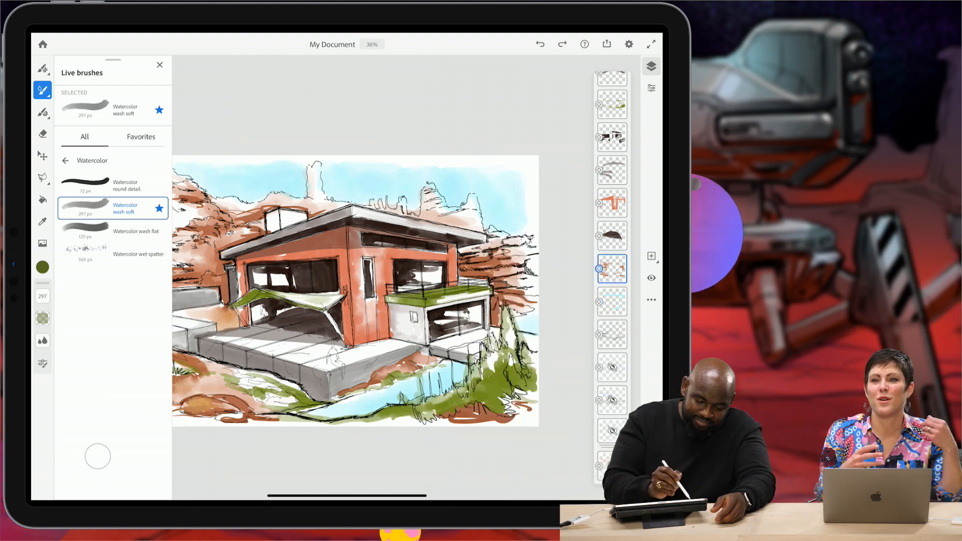
- Switch to the Watercolor round detail brush and darken the olive to hue 68, saturation 64 and brightness 33
left_click(113, 185)
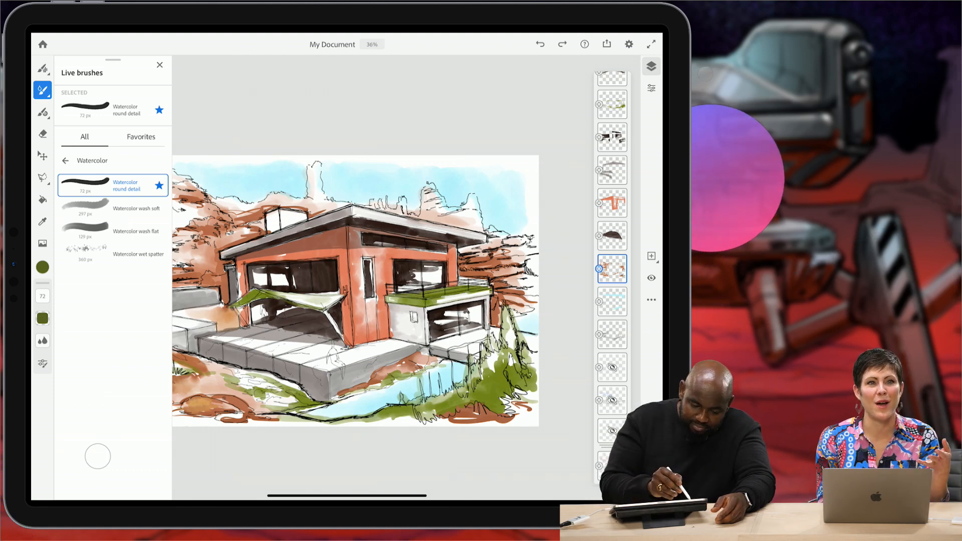
left_click(42, 267)
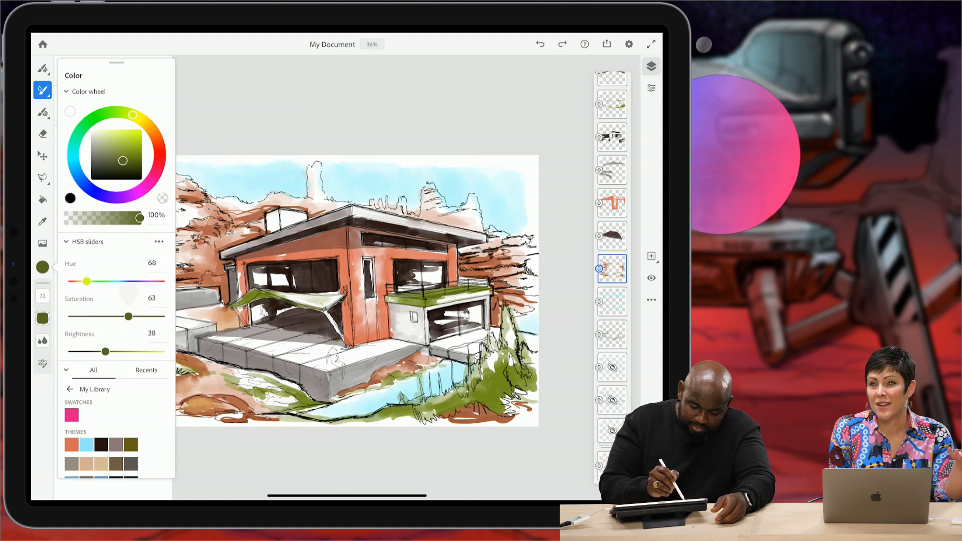
left_click_drag(126, 316, 129, 316)
left_click_drag(105, 352, 100, 352)
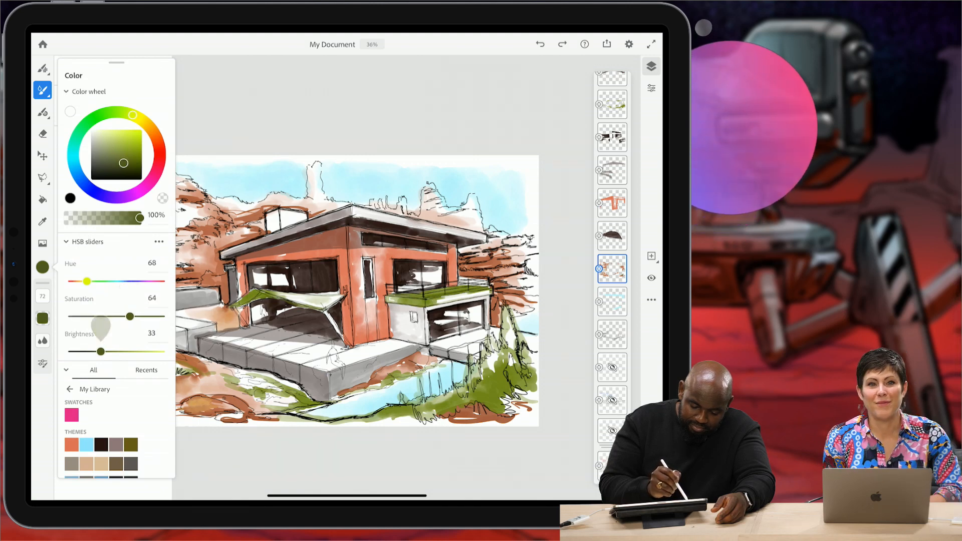
left_click_drag(465, 328, 462, 337)
key("ctrl+z")
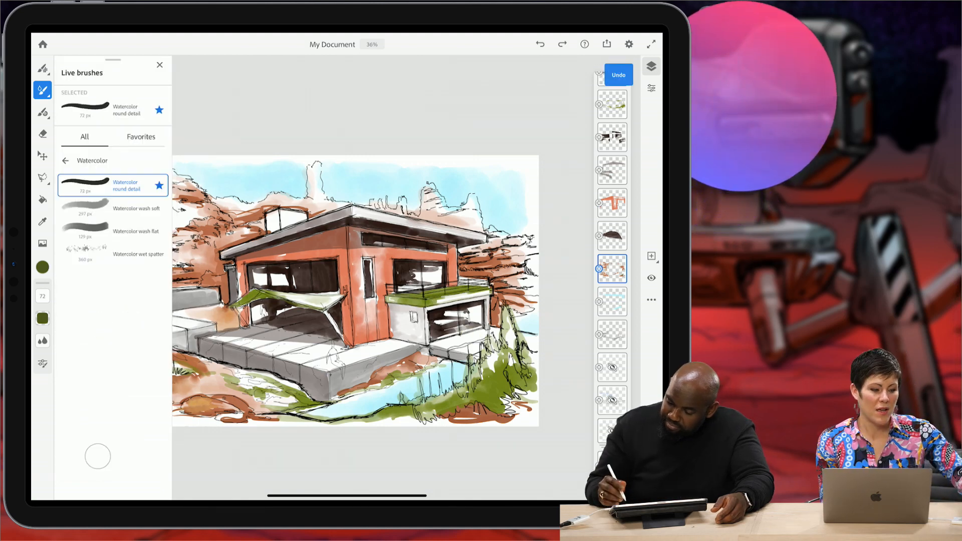
left_click_drag(175, 368, 186, 374)
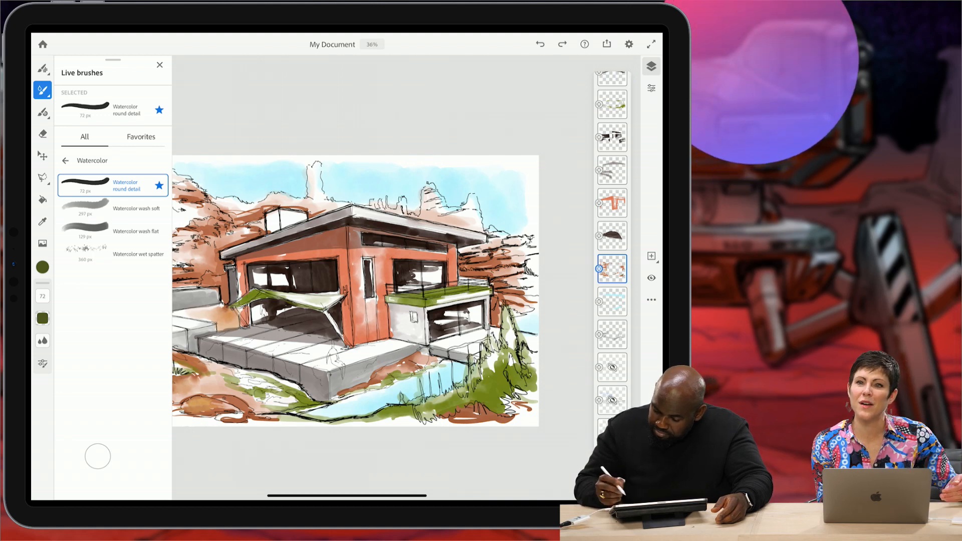
- Make the greenery layer active and paint dark olive shading on the foreground bushes and small shrubs on the cliffs
left_click(613, 104)
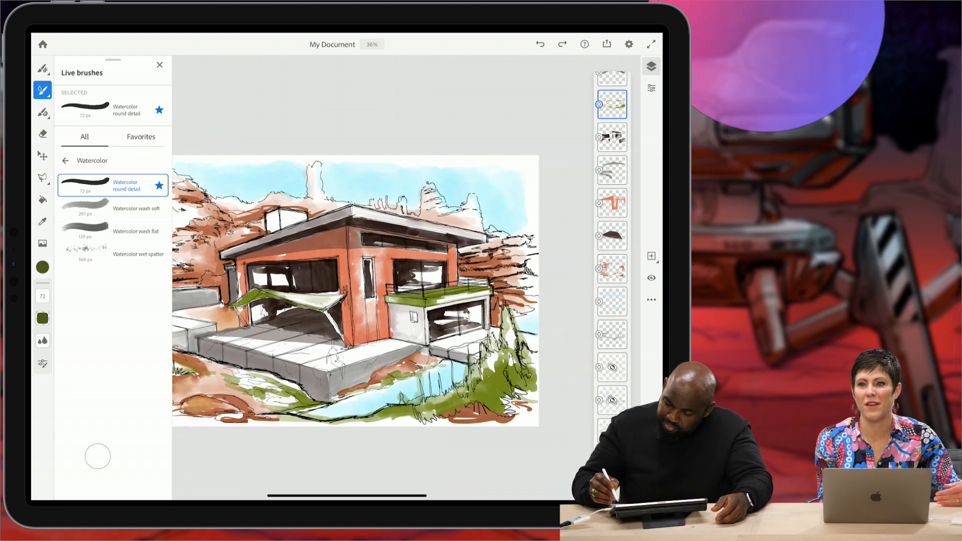
left_click(612, 105)
left_click(562, 381)
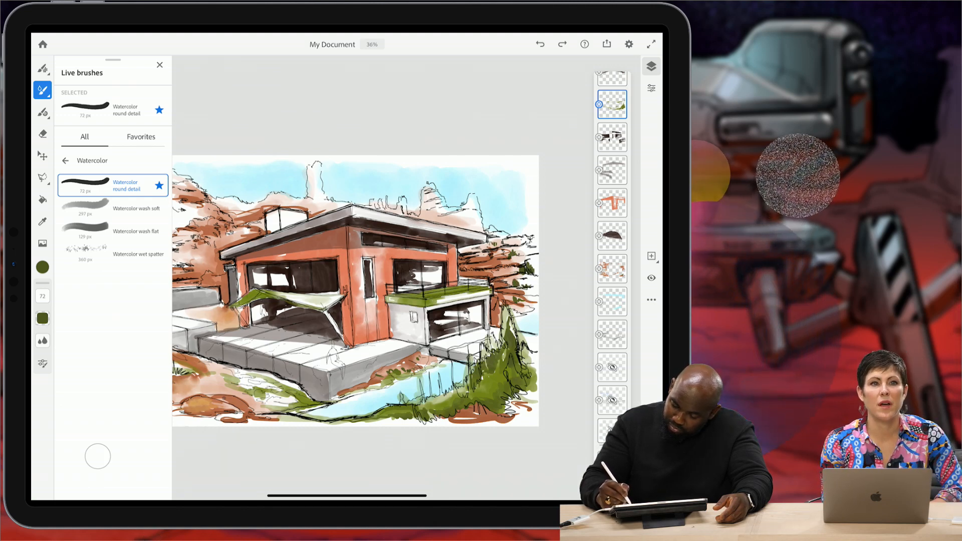
scroll(382, 290, "down", 1)
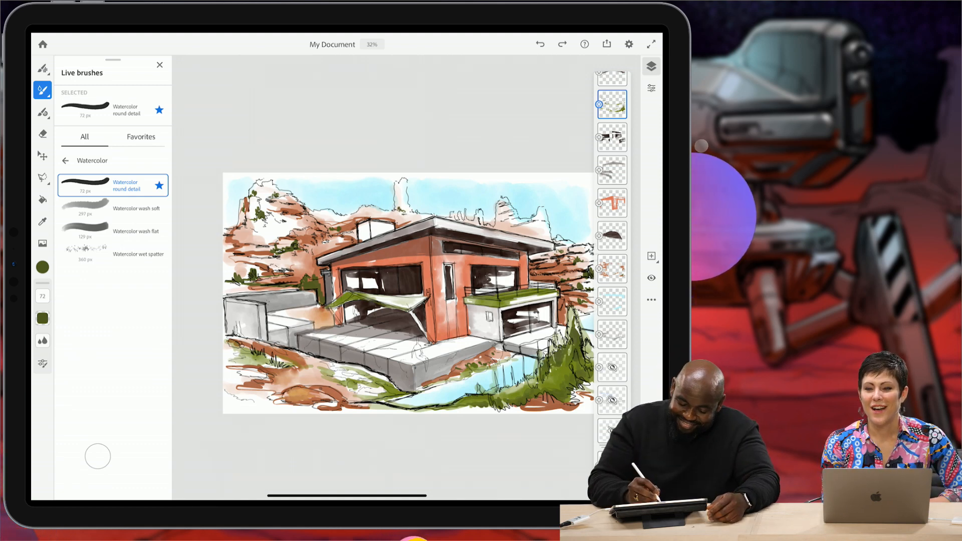
- Darken the olive paint colour to brightness 26 and dry the greenery layer
left_click(43, 267)
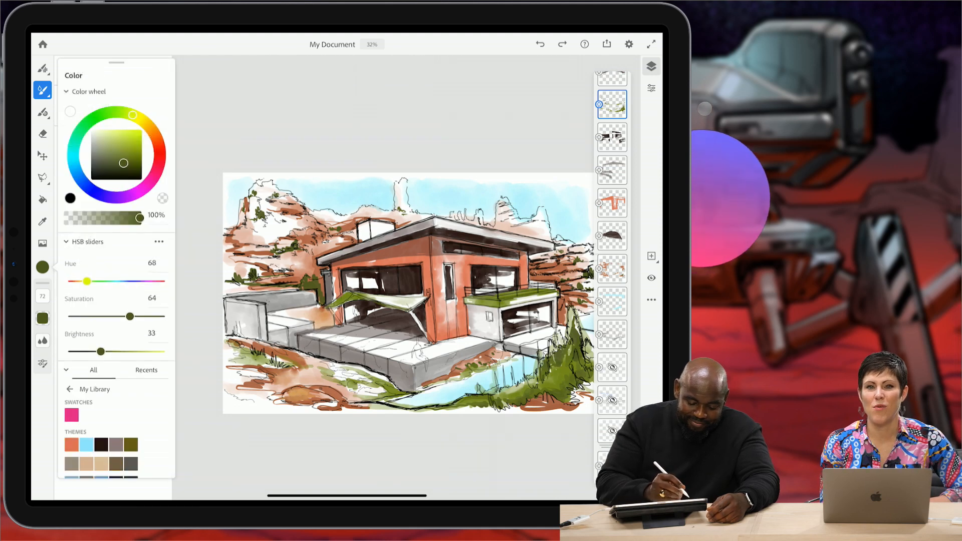
left_click_drag(100, 351, 93, 351)
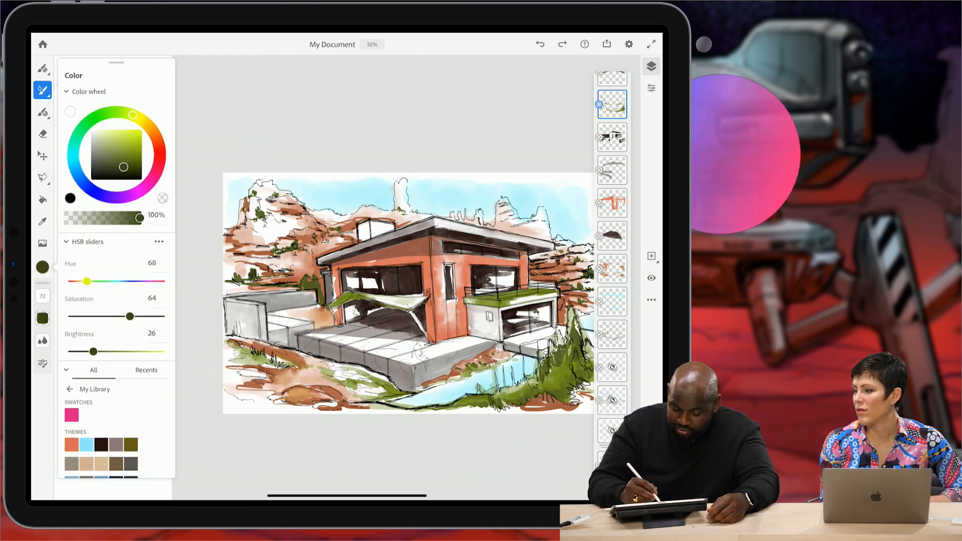
left_click(97, 456)
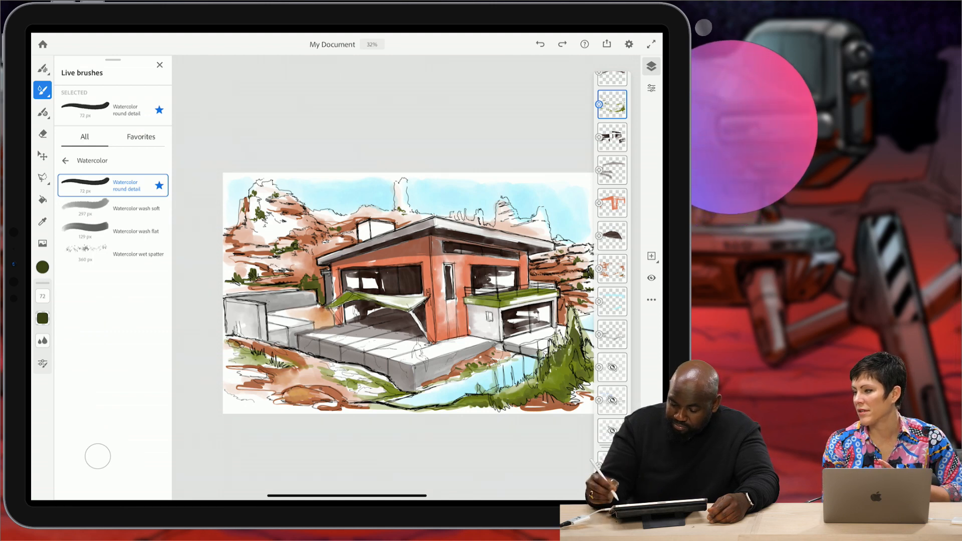
left_click(613, 104)
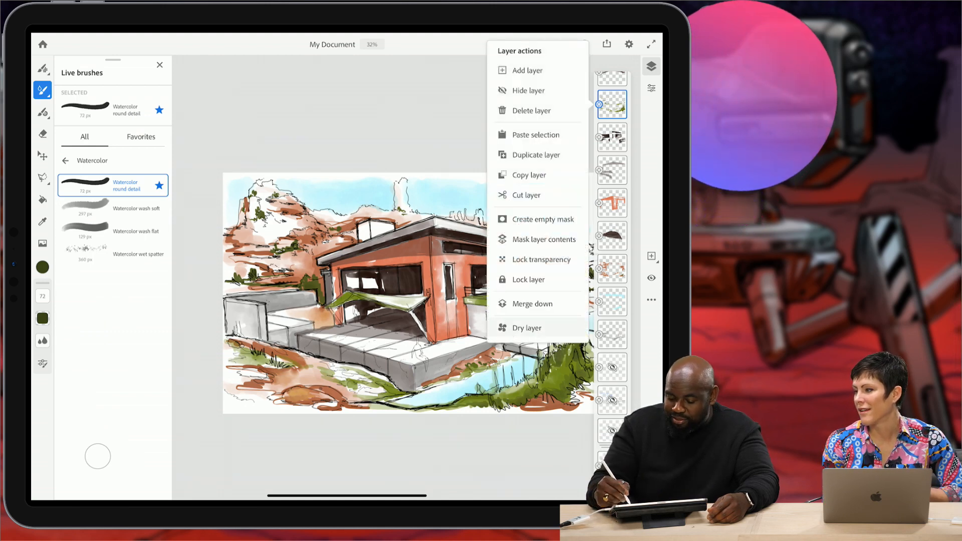
left_click(527, 329)
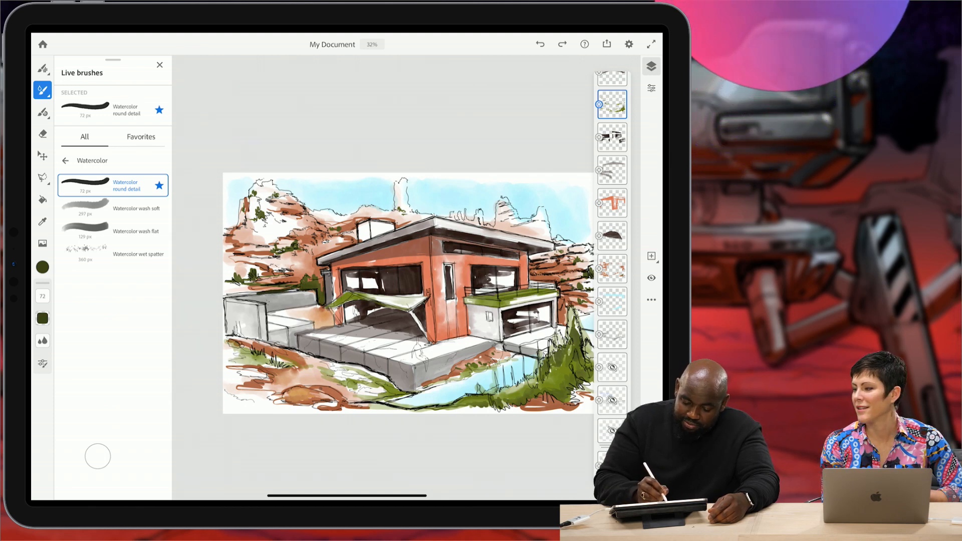
- Paint a dark olive shadow across the stream on a new layer above the greenery and set that layer's opacity to 30
scroll(383, 286, "down", 3)
scroll(335, 263, "up", 2)
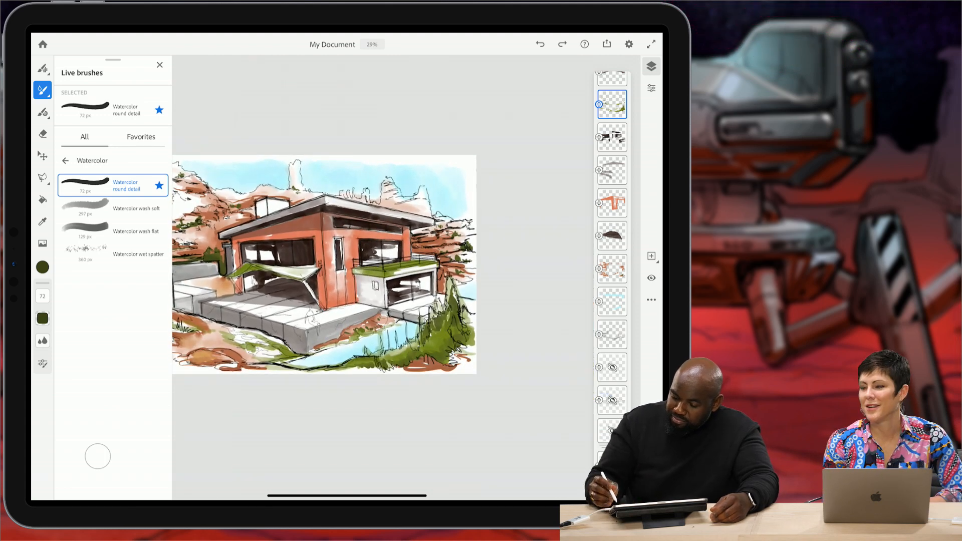
left_click(652, 66)
left_click(651, 67)
left_click(651, 256)
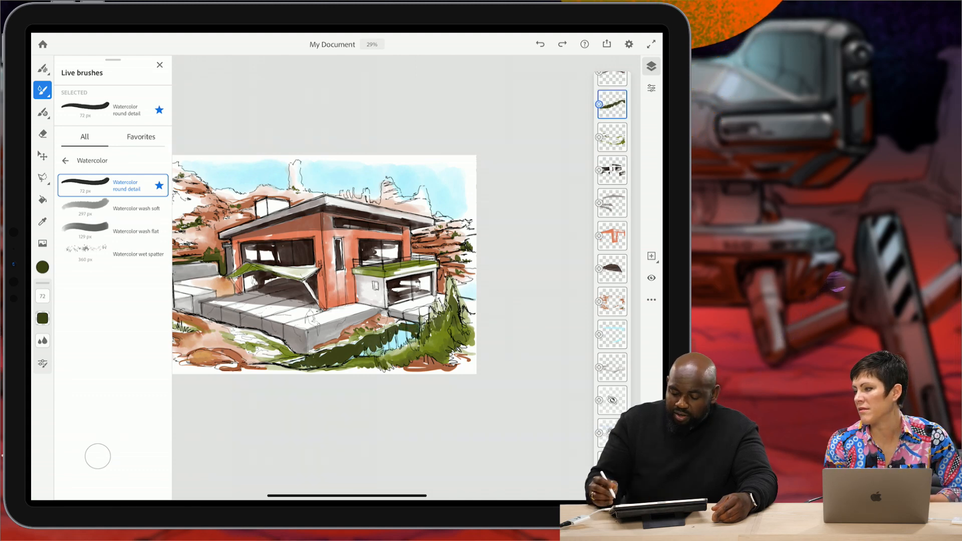
left_click(652, 88)
left_click_drag(625, 171, 567, 170)
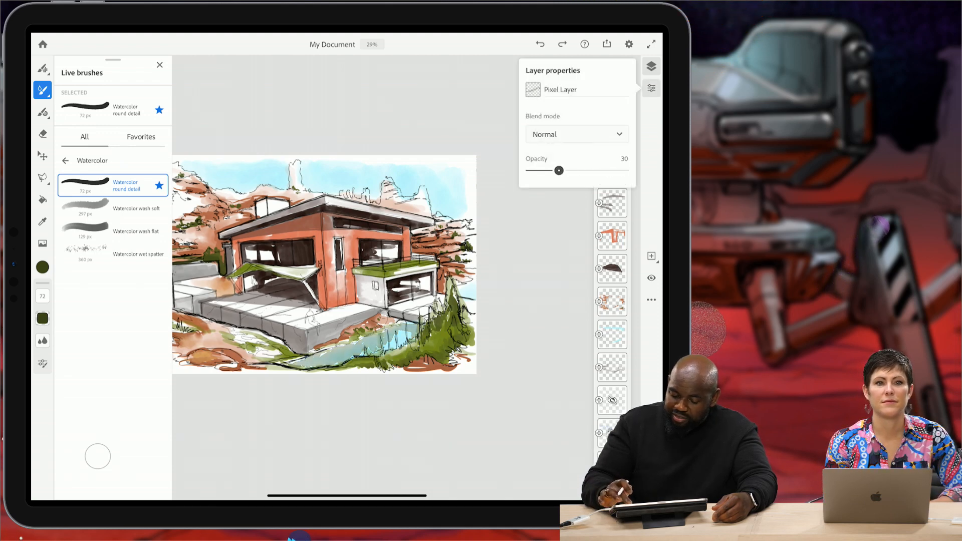